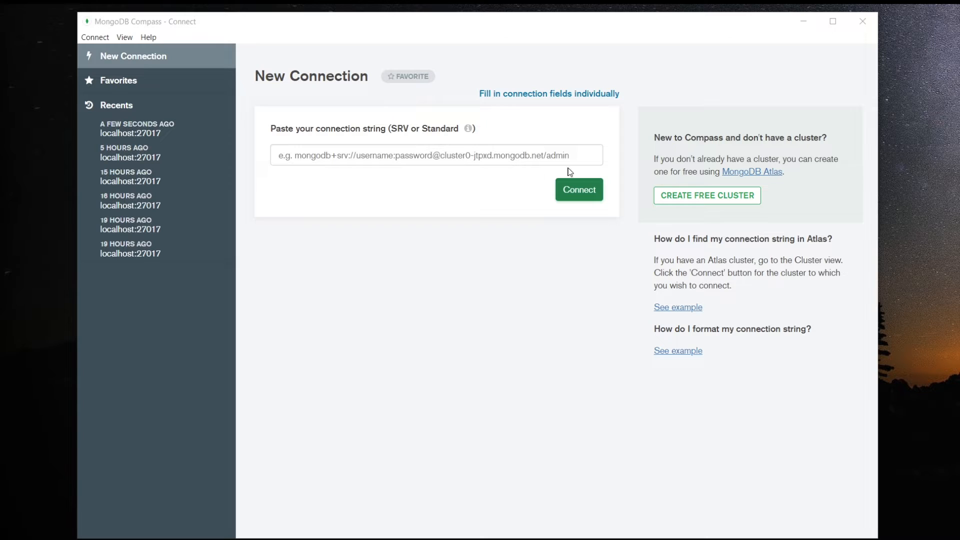
# Step: Connect to the default local MongoDB server and start a new database named empdb
pyautogui.click(596, 190)
pyautogui.click(584, 198)
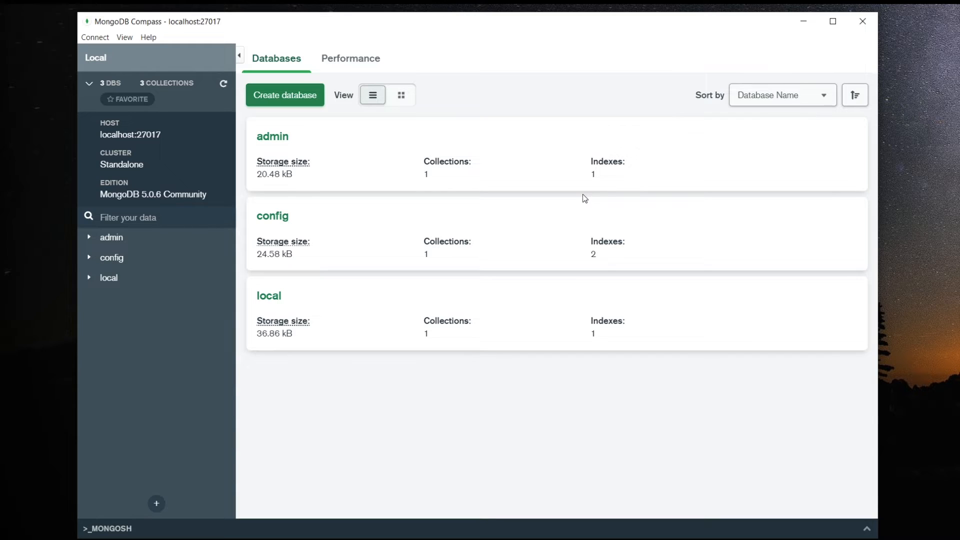
pyautogui.click(291, 95)
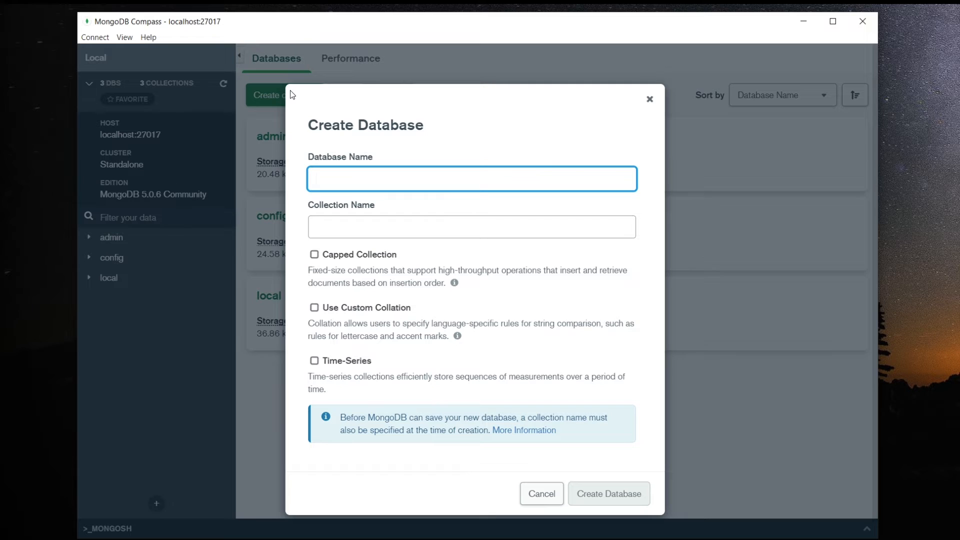
pyautogui.write('empdb')
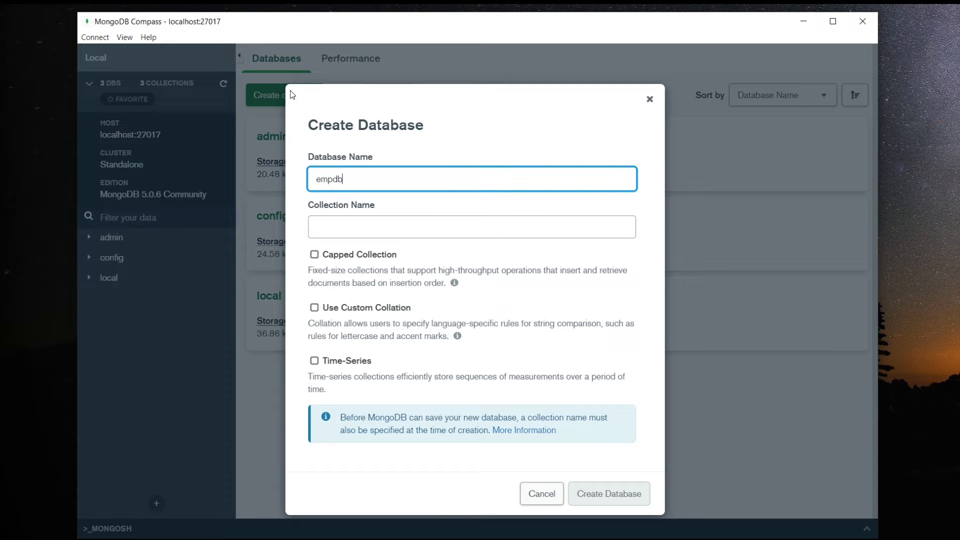
# Step: Preview the Time-Series and Use Custom Collation settings for the new database's collection, leaving both options off
pyautogui.click(362, 229)
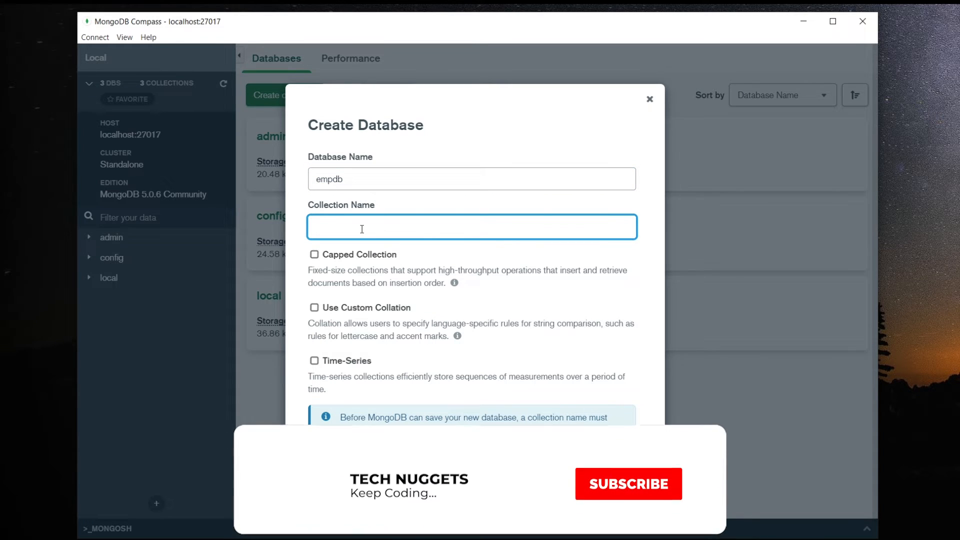
pyautogui.click(315, 361)
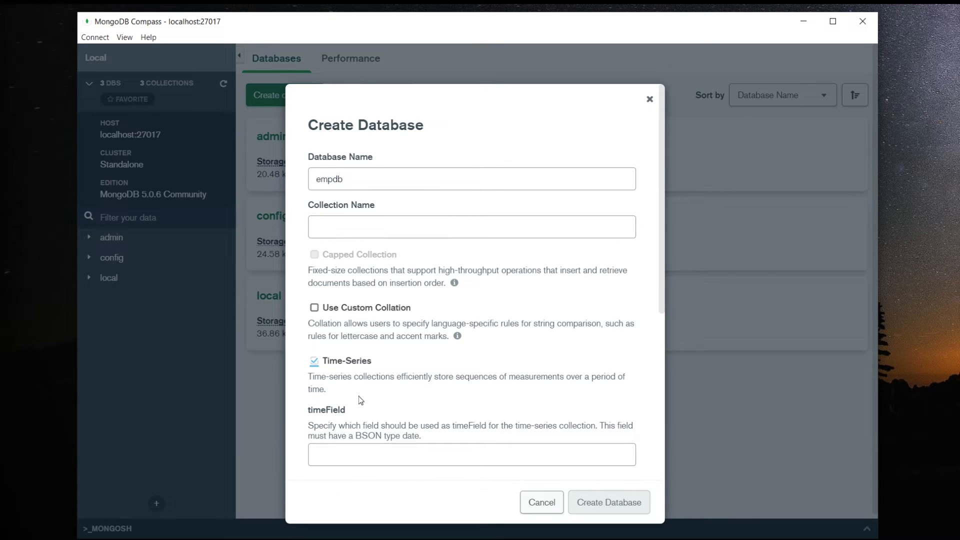
pyautogui.click(388, 455)
pyautogui.click(315, 361)
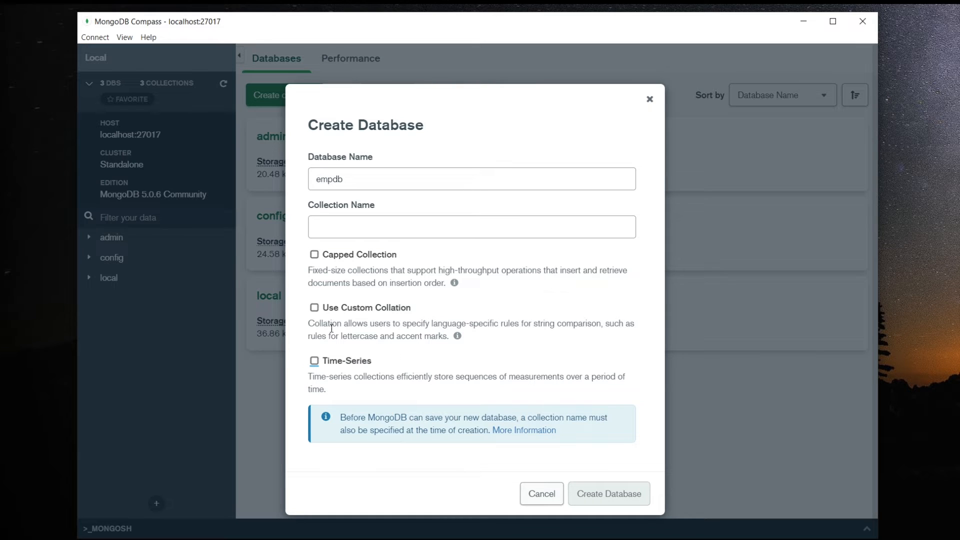
pyautogui.click(315, 308)
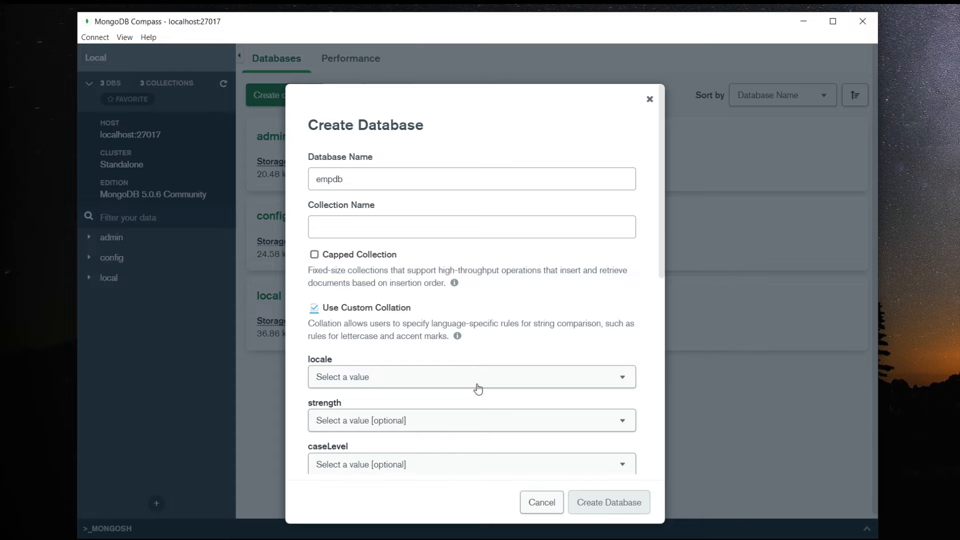
pyautogui.click(314, 310)
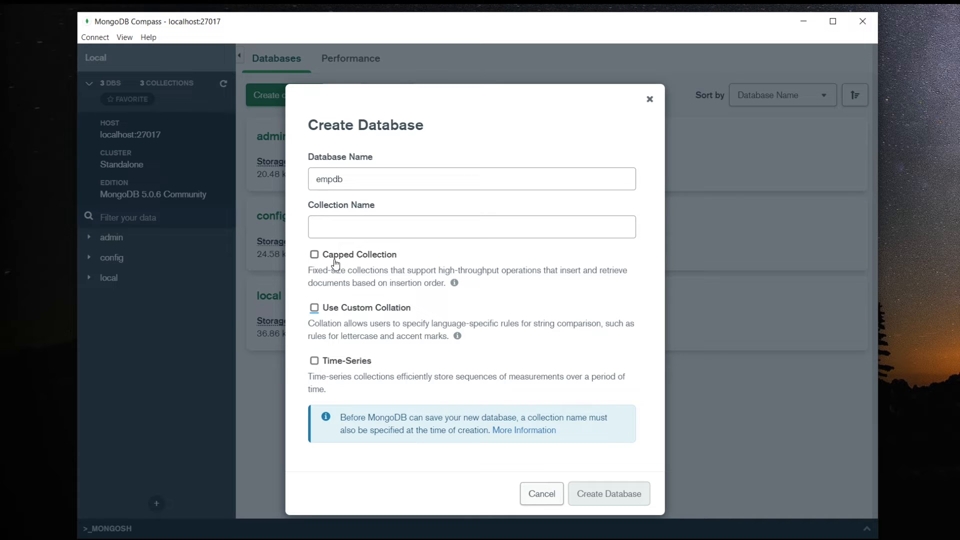
# Step: Name the first collection employees and create the database
pyautogui.click(360, 227)
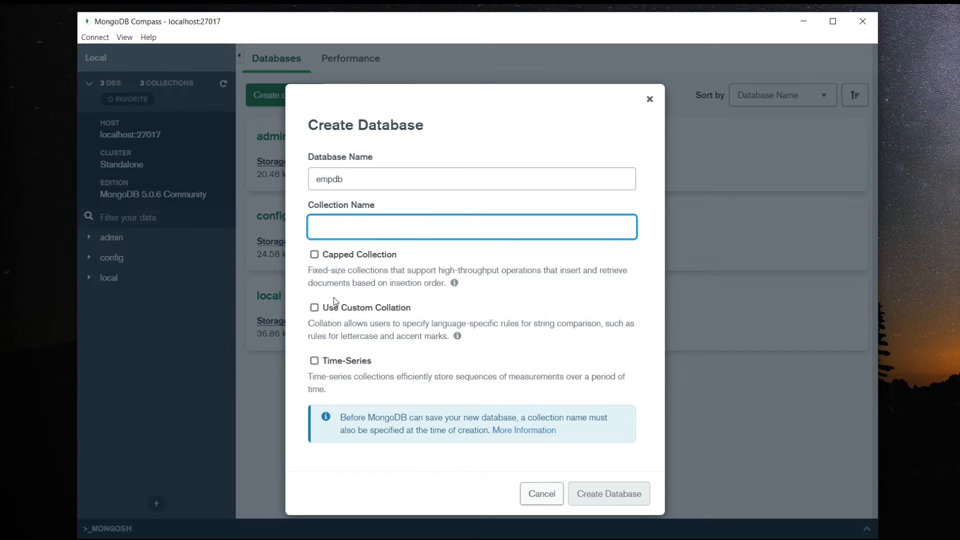
pyautogui.write('emp')
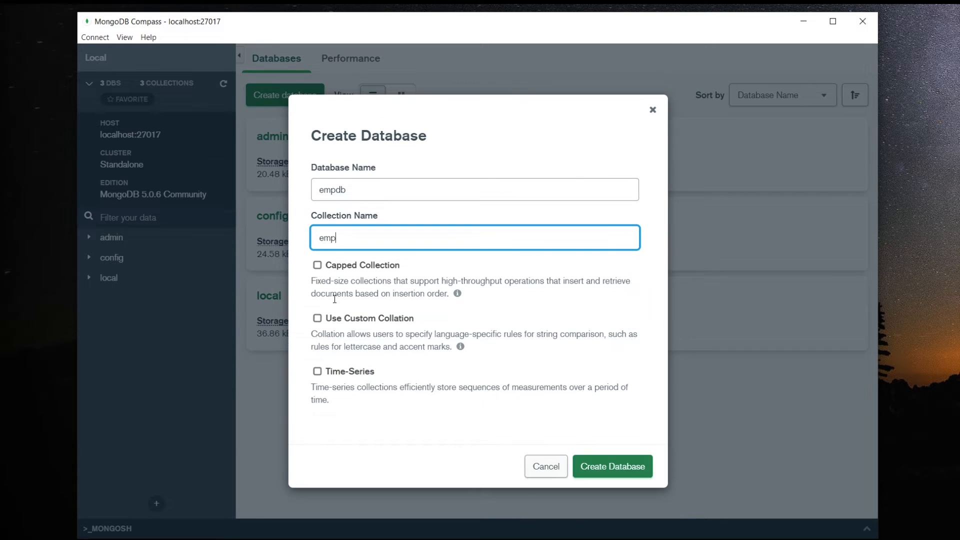
pyautogui.write('loyees')
pyautogui.click(614, 471)
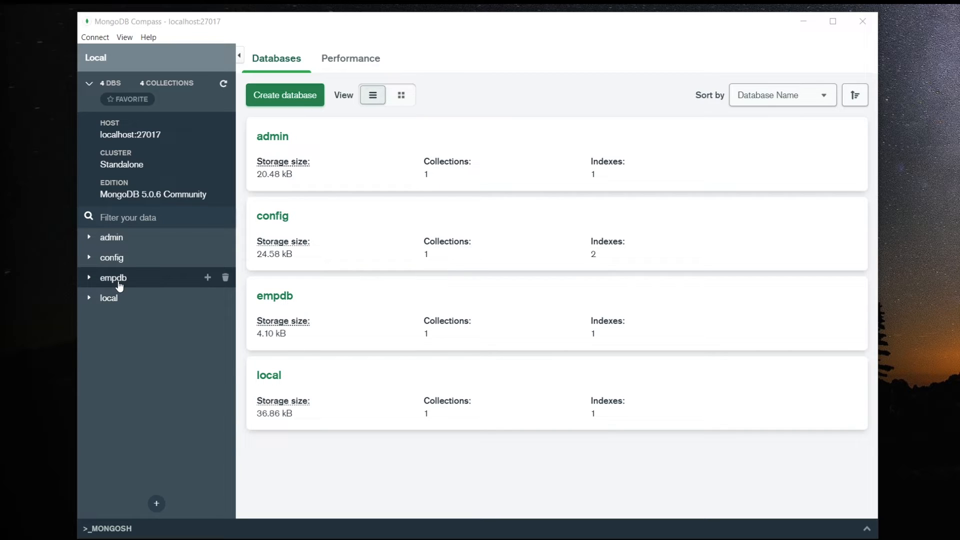
# Step: Open the employees collection of the empdb database
pyautogui.click(119, 283)
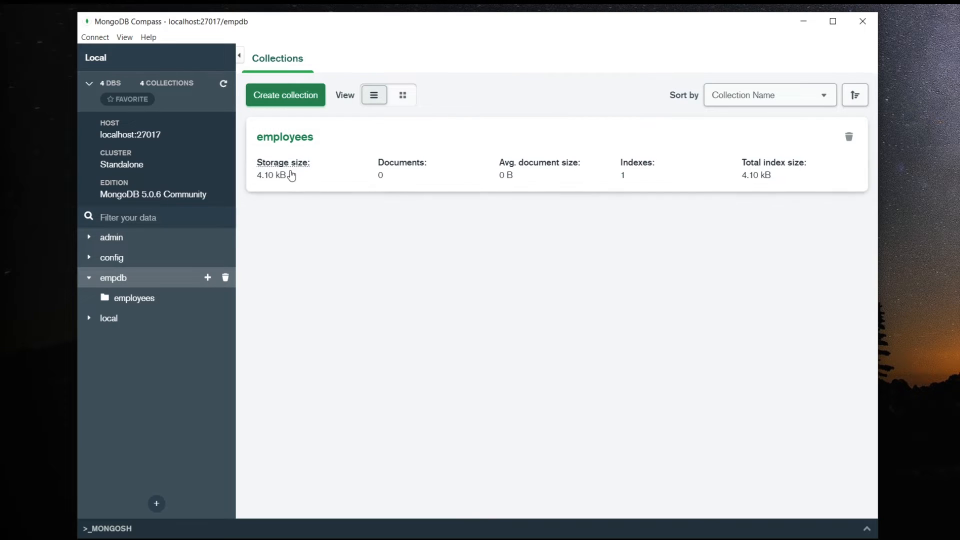
pyautogui.click(146, 300)
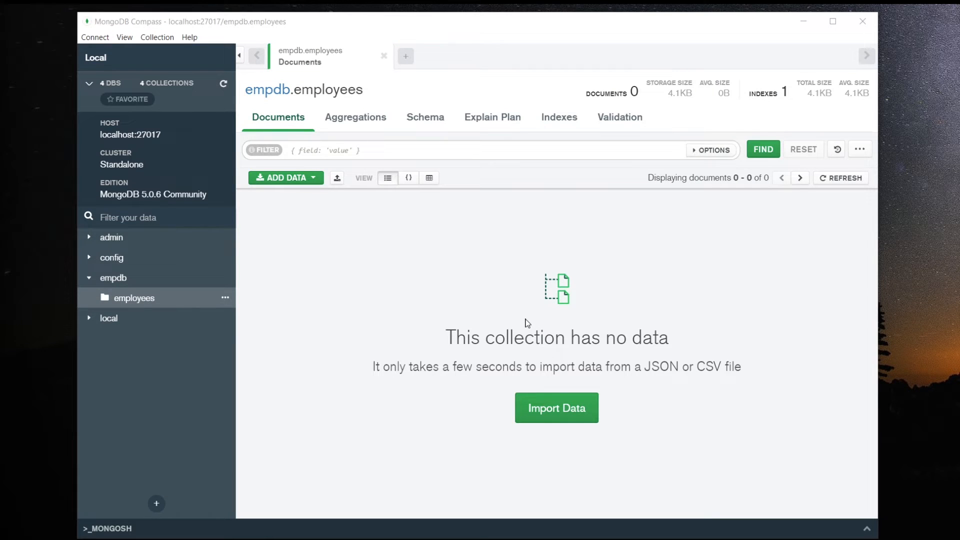
pyautogui.click(312, 180)
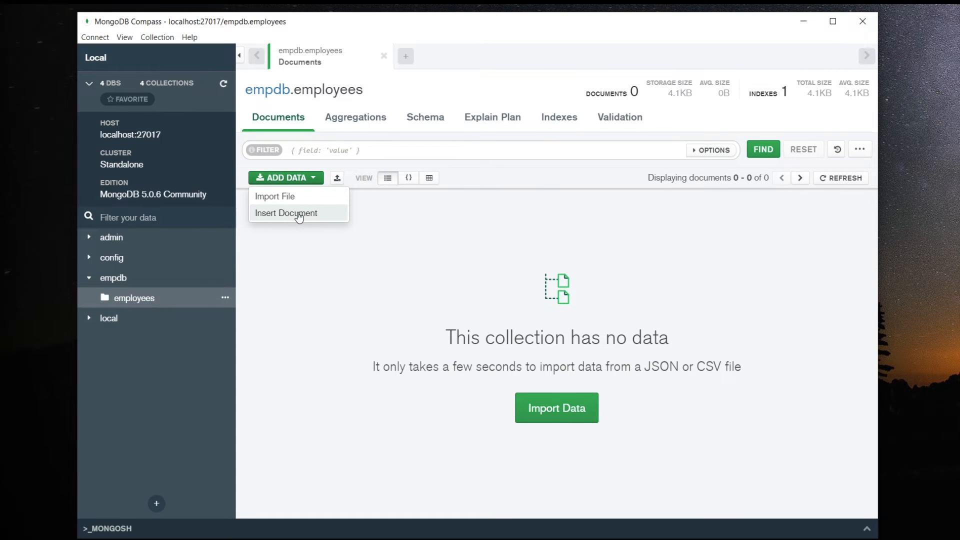
pyautogui.click(298, 214)
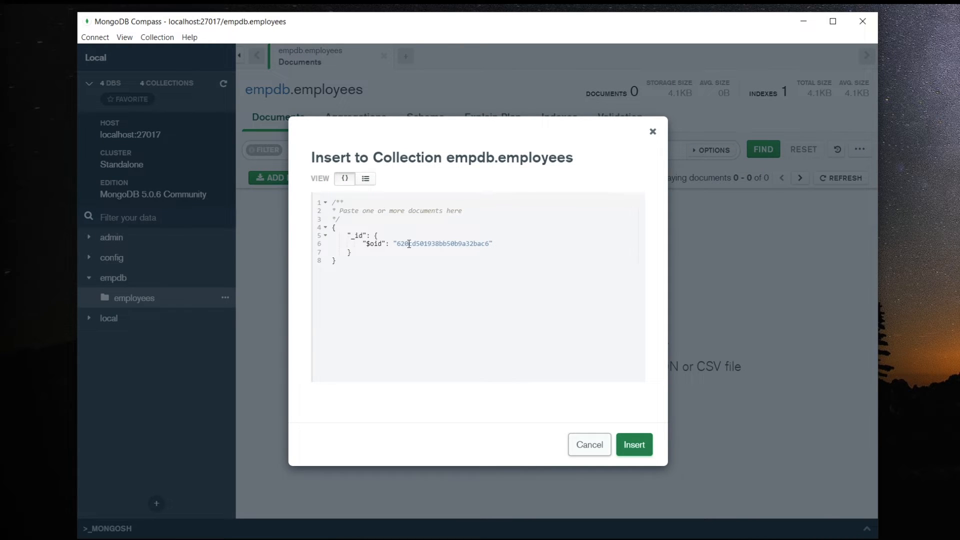
pyautogui.click(360, 260)
pyautogui.click(587, 448)
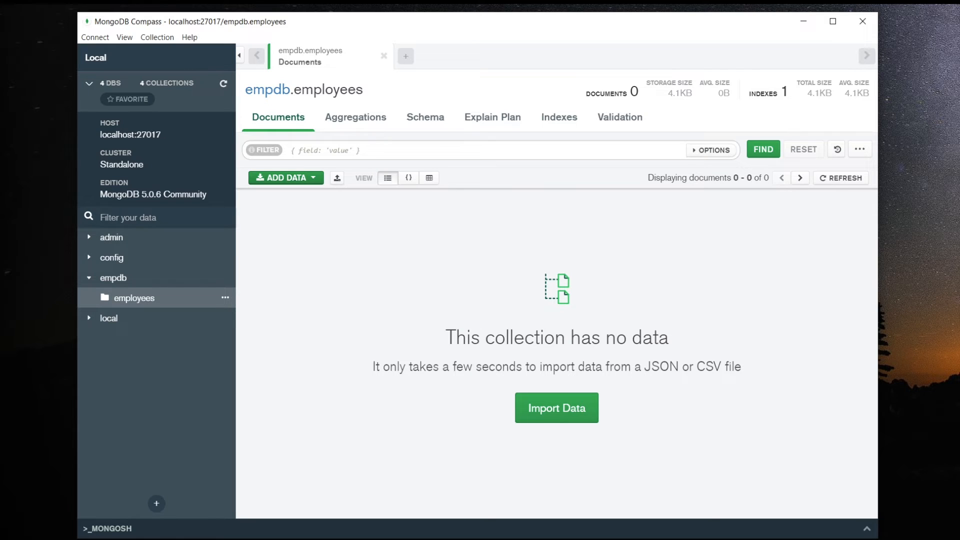
# Step: Switch to Notepad++ and examine the employee records and enclosing array brackets in employees.json
pyautogui.hotkey('alt', 'Tab')
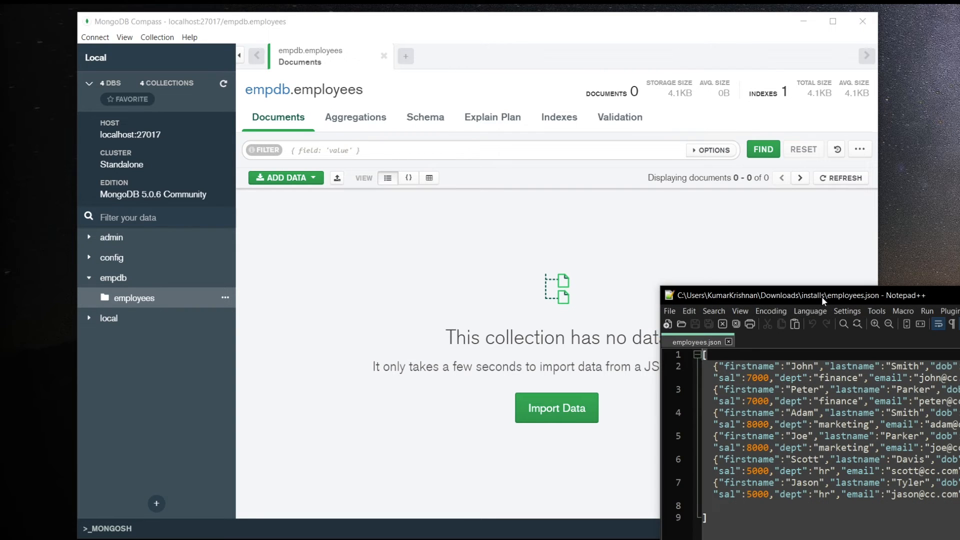
pyautogui.moveTo(821, 296); pyautogui.dragTo(353, 121)
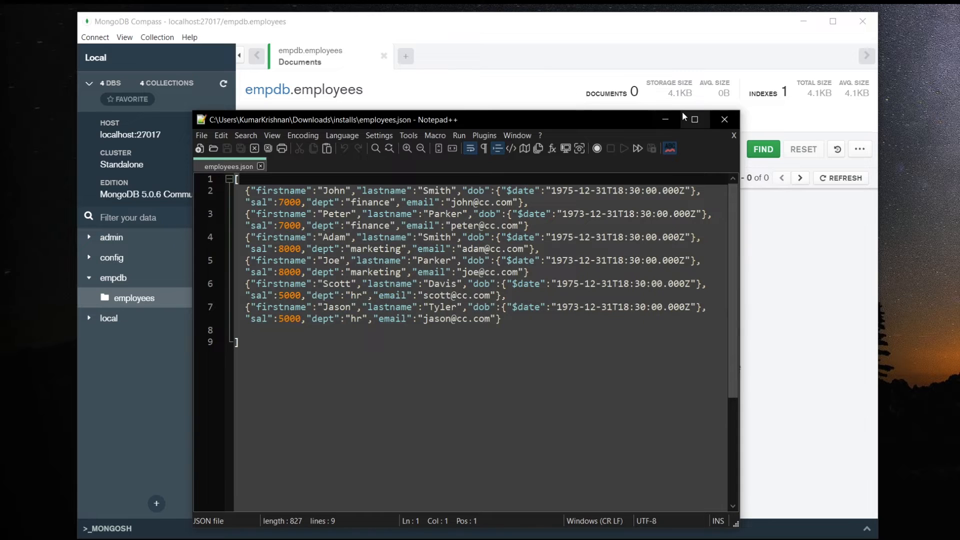
pyautogui.click(694, 119)
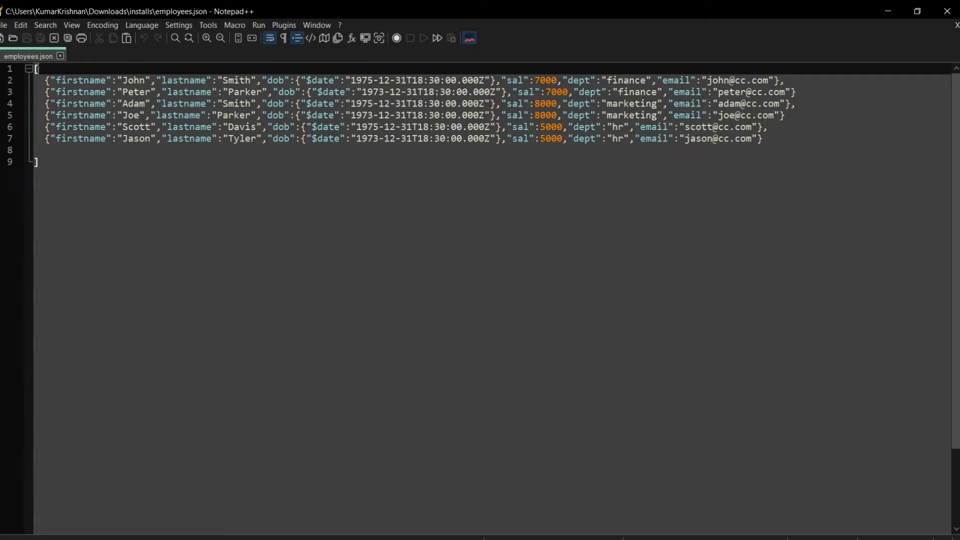
pyautogui.doubleClick(36, 69)
pyautogui.moveTo(36, 80); pyautogui.dragTo(779, 80)
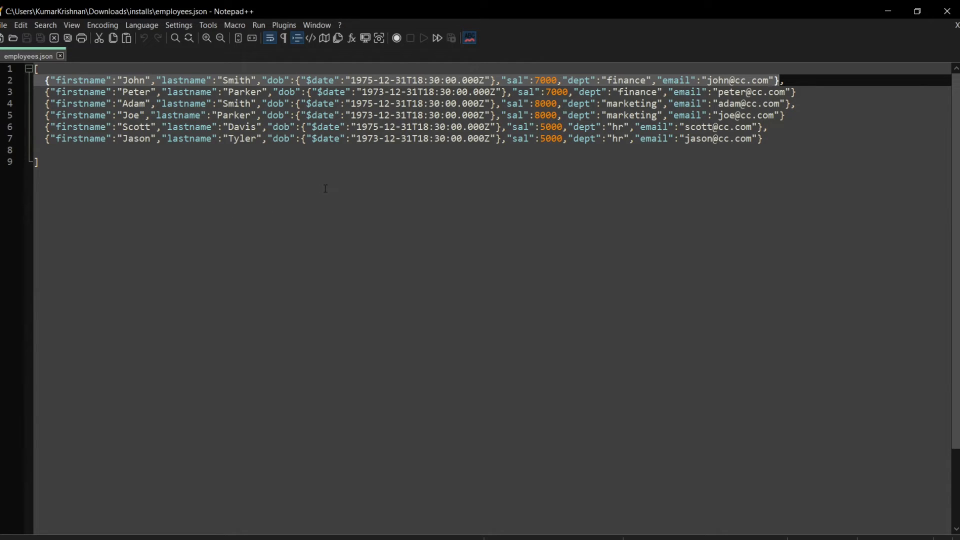
pyautogui.click(292, 184)
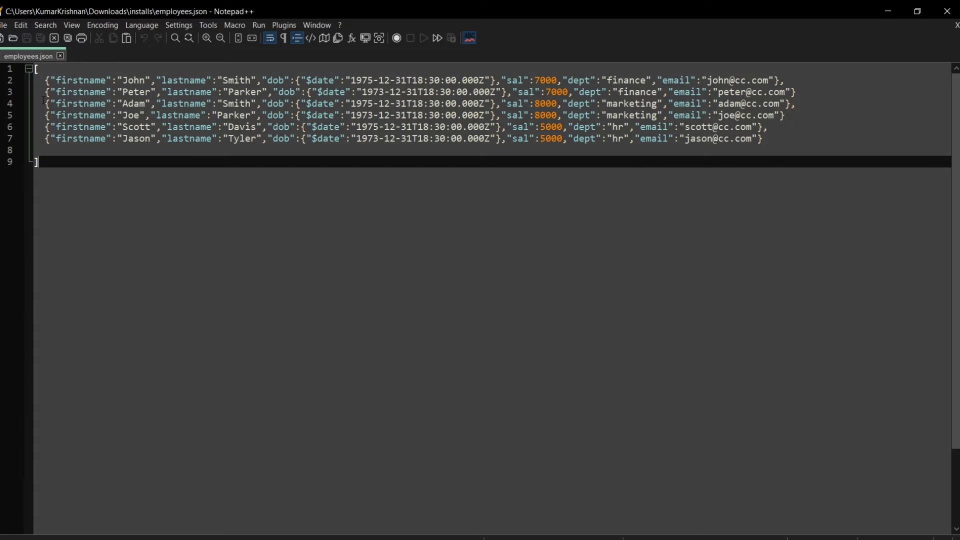
pyautogui.moveTo(41, 71); pyautogui.dragTo(35, 74)
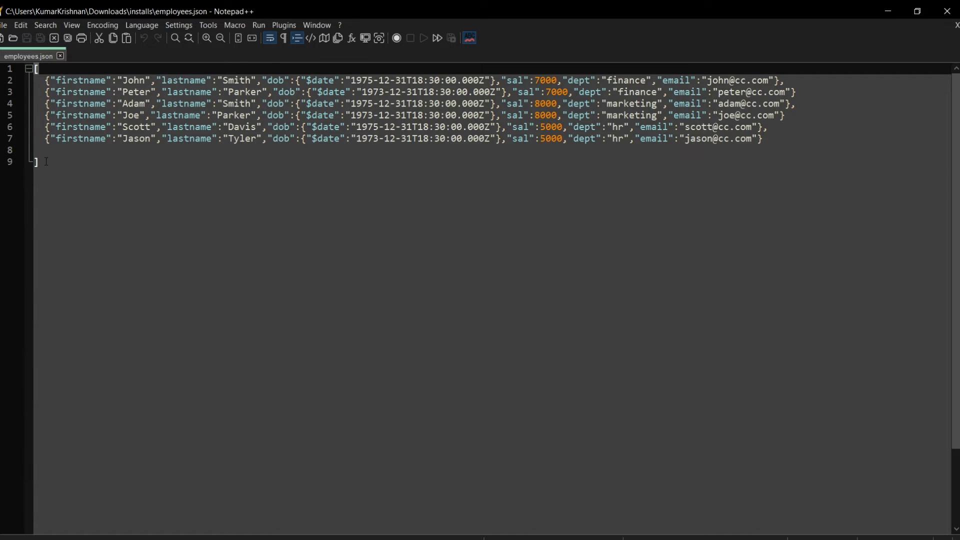
pyautogui.click(46, 162)
pyautogui.click(773, 140)
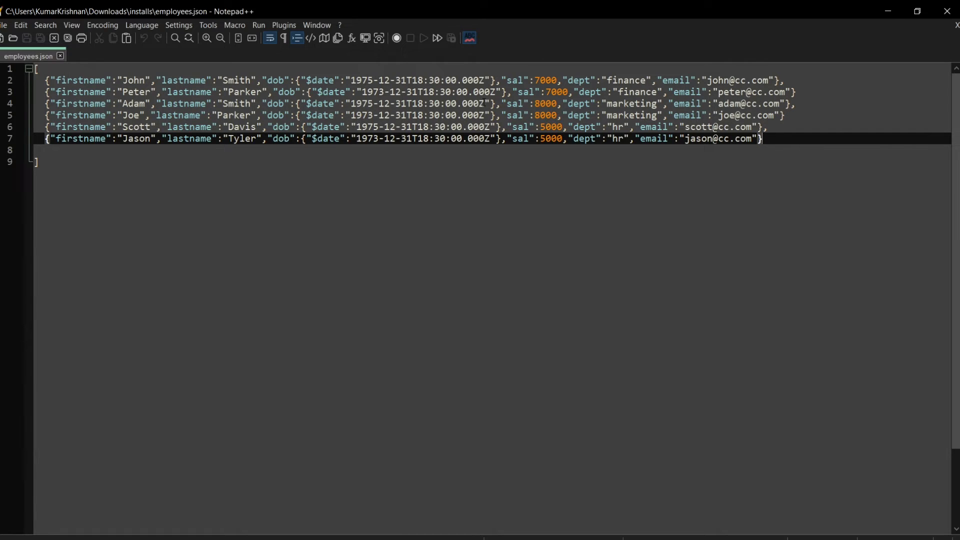
pyautogui.click(917, 12)
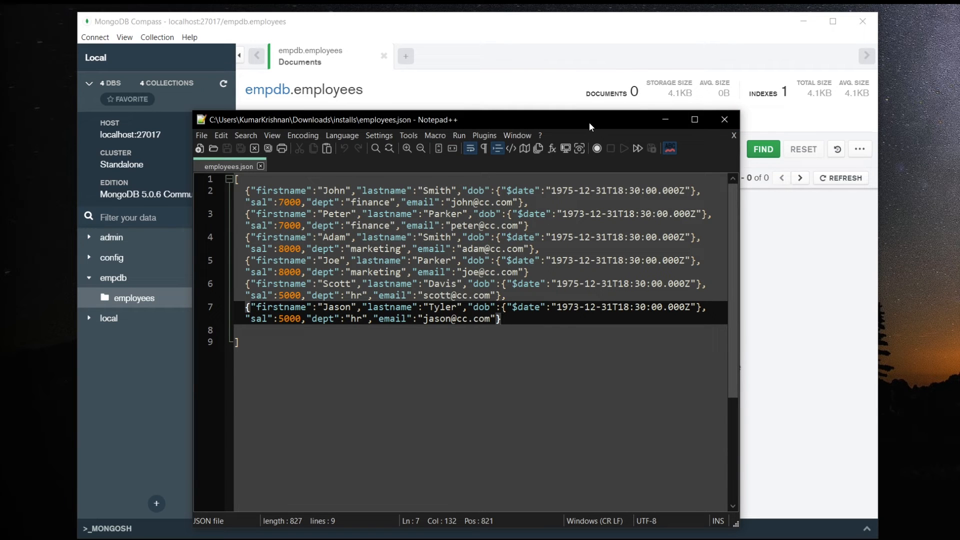
pyautogui.moveTo(589, 123); pyautogui.dragTo(959, 188)
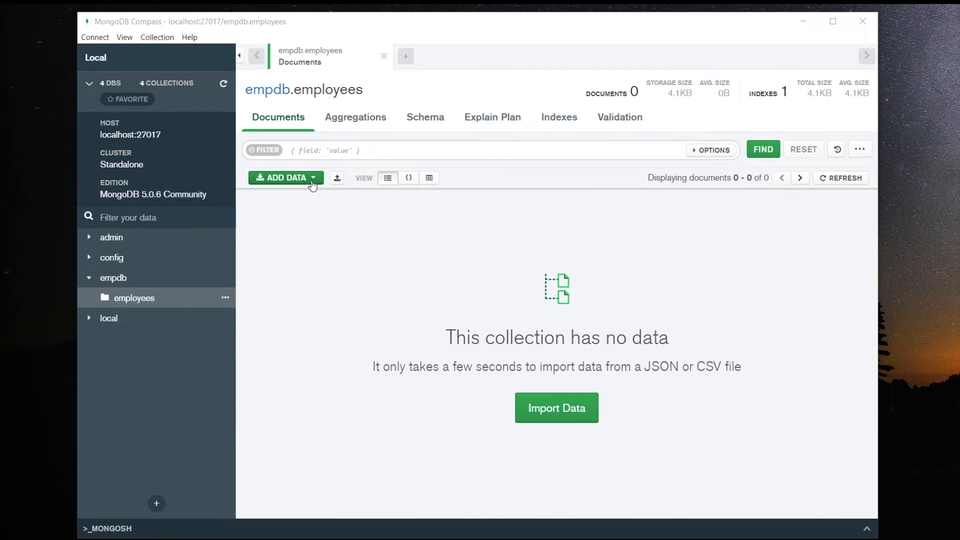
# Step: Try to import the employees.json file from the installs folder into the employees collection as JSON
pyautogui.click(294, 180)
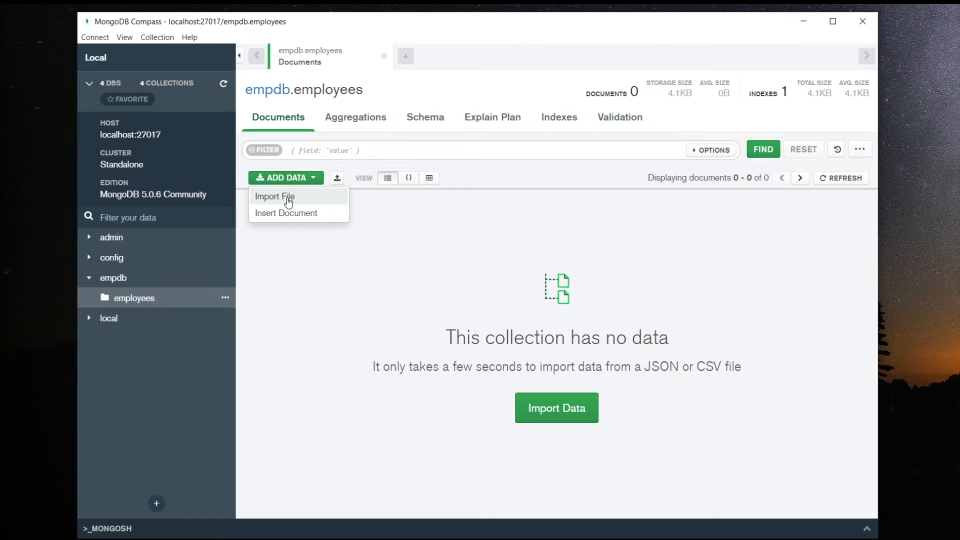
pyautogui.click(288, 196)
pyautogui.click(418, 144)
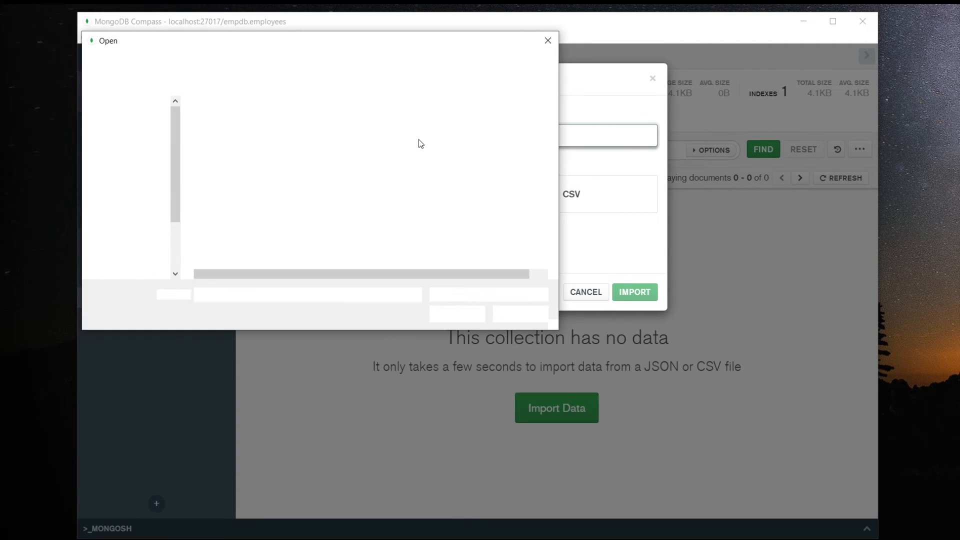
pyautogui.click(242, 140)
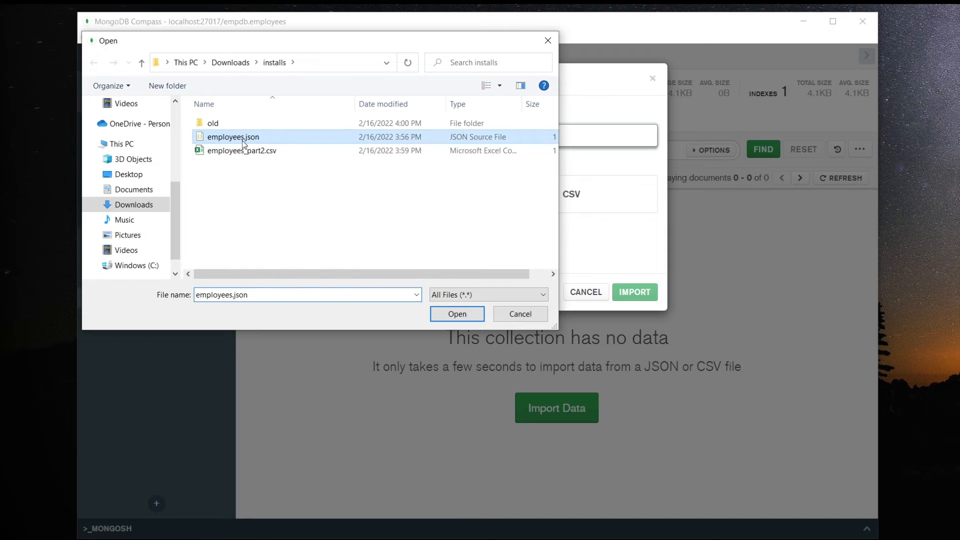
pyautogui.click(453, 315)
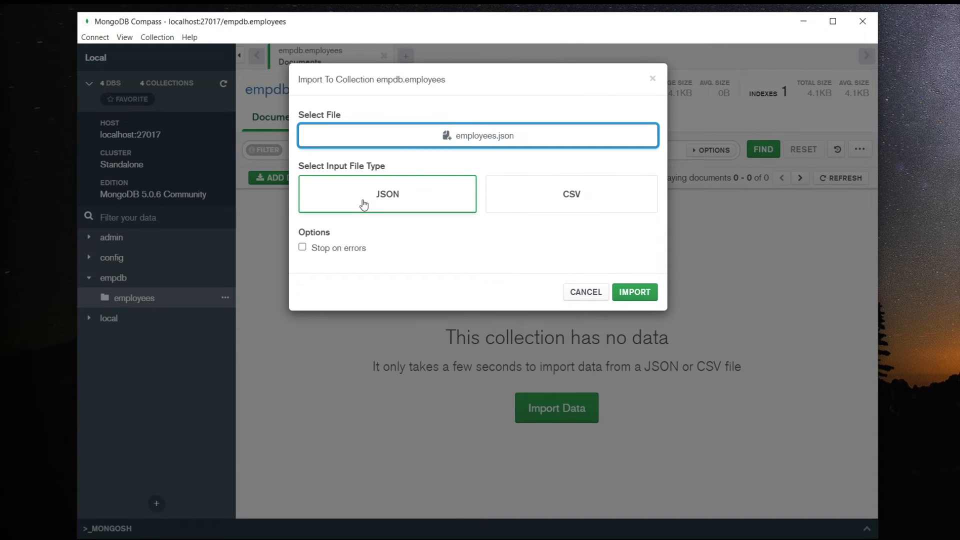
pyautogui.click(631, 296)
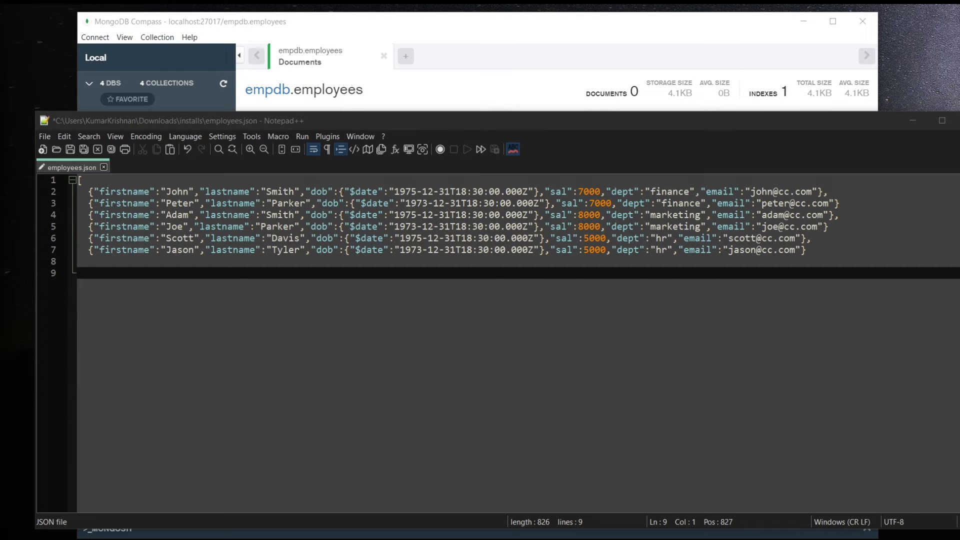
# Step: In employees.json in Notepad++, restore the closing bracket on line 9, add the missing commas ending lines 3 and 5, and save
pyautogui.click(97, 272)
pyautogui.write(']')
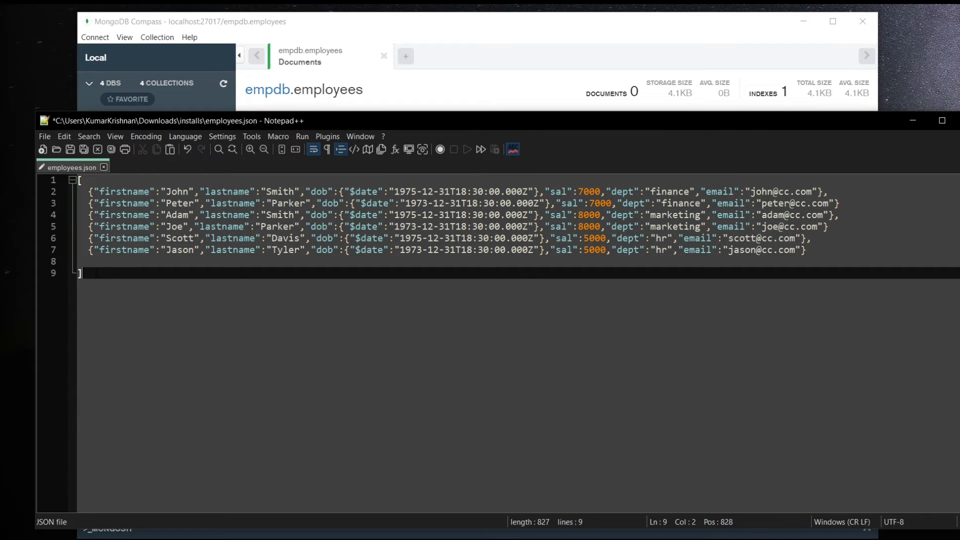
pyautogui.click(843, 204)
pyautogui.write(',')
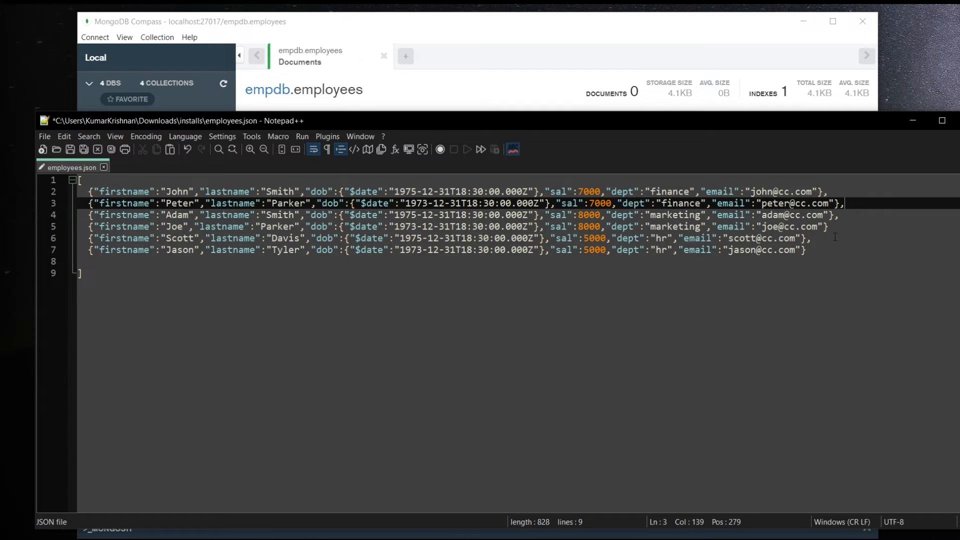
pyautogui.click(833, 227)
pyautogui.write(',')
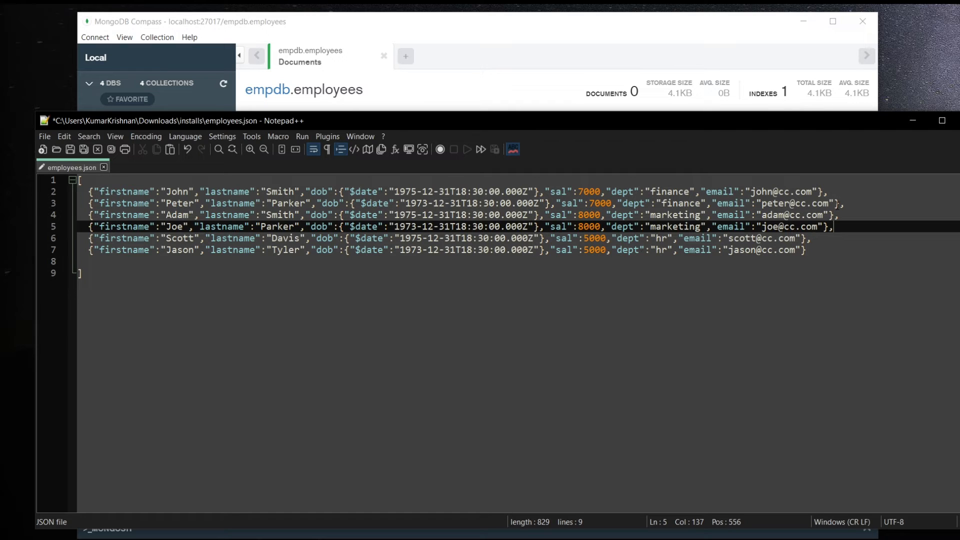
pyautogui.click(247, 345)
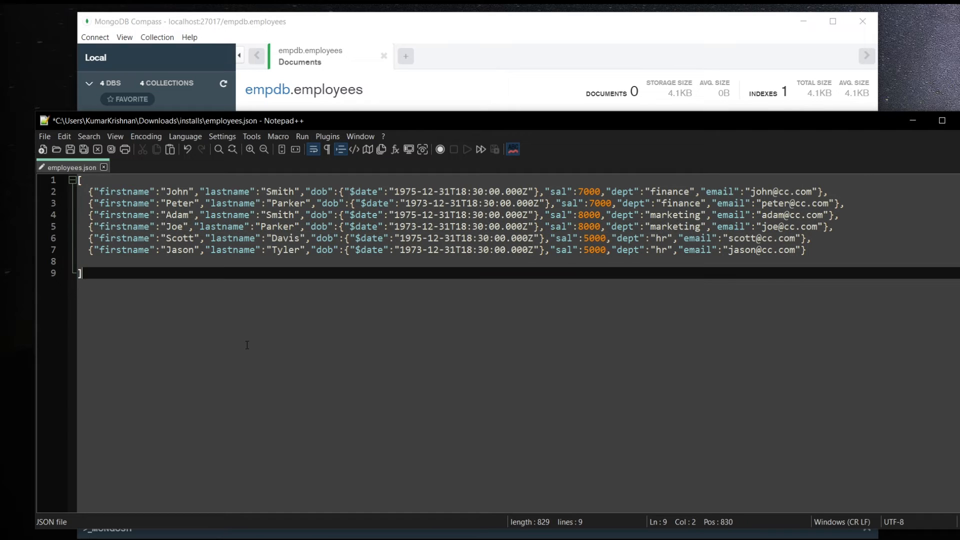
pyautogui.hotkey('ctrl', 's')
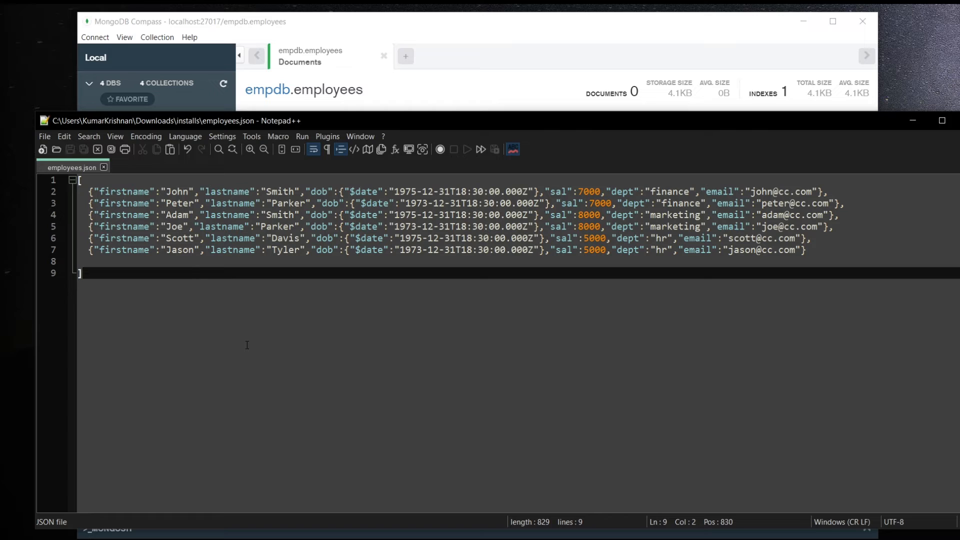
# Step: Switch to MongoDB Compass and import the corrected employees.json from the installs folder into the employees collection as JSON
pyautogui.click(539, 19)
pyautogui.click(292, 179)
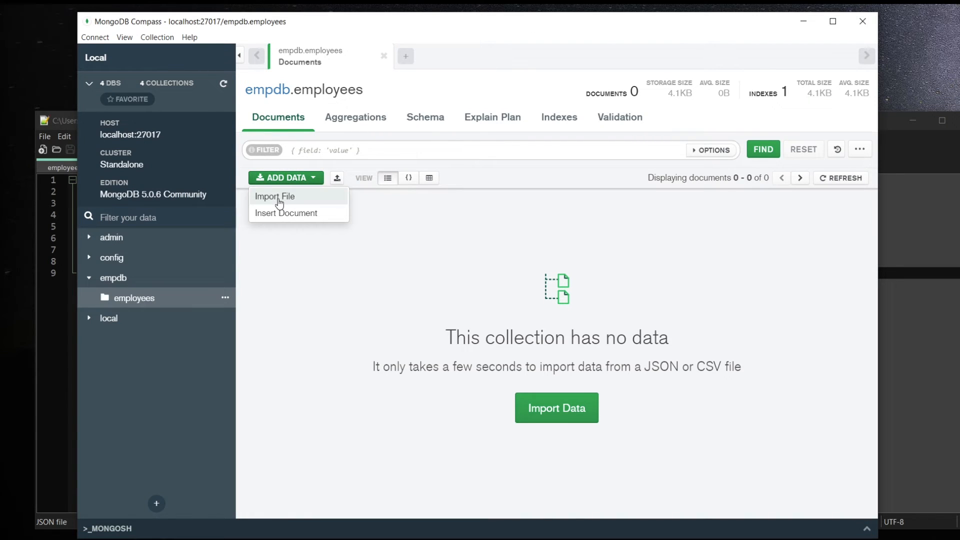
pyautogui.click(278, 198)
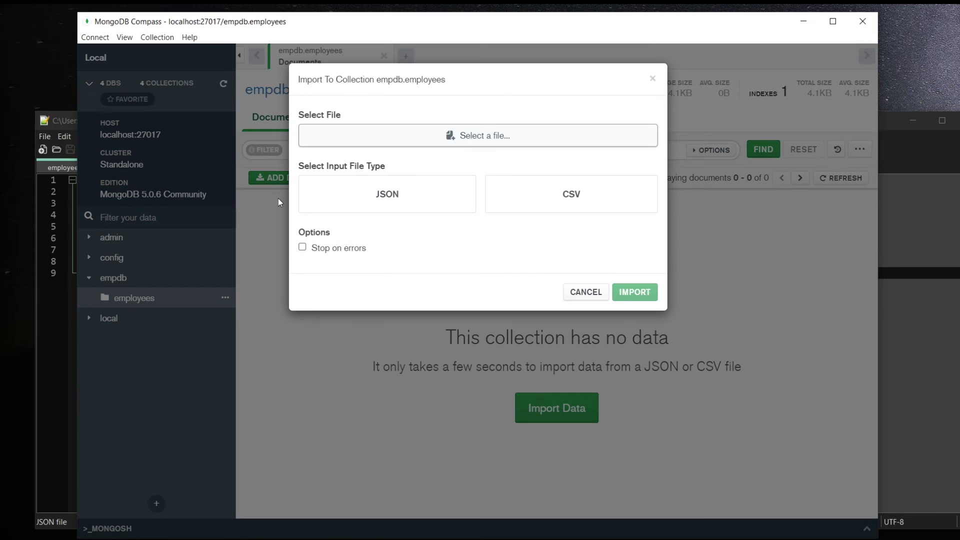
pyautogui.click(447, 147)
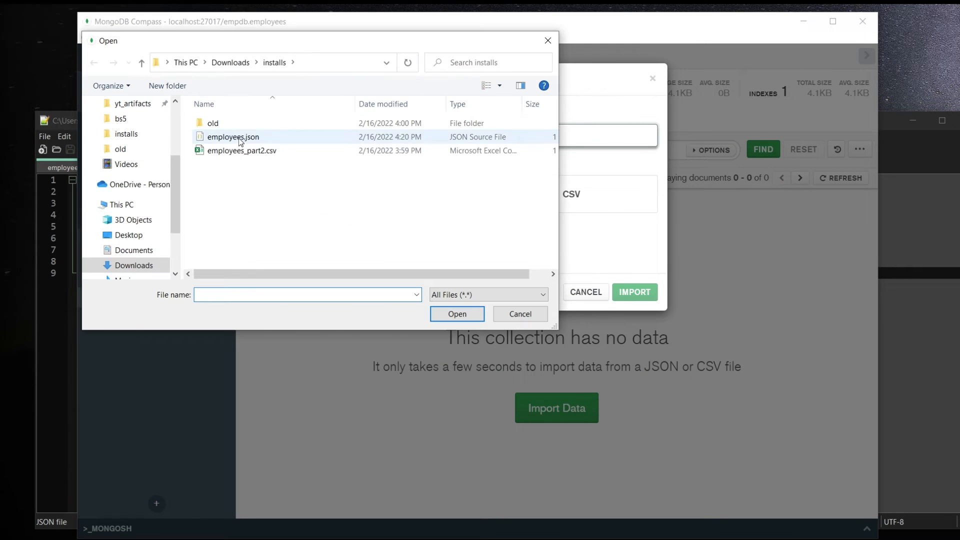
pyautogui.click(235, 137)
pyautogui.click(452, 314)
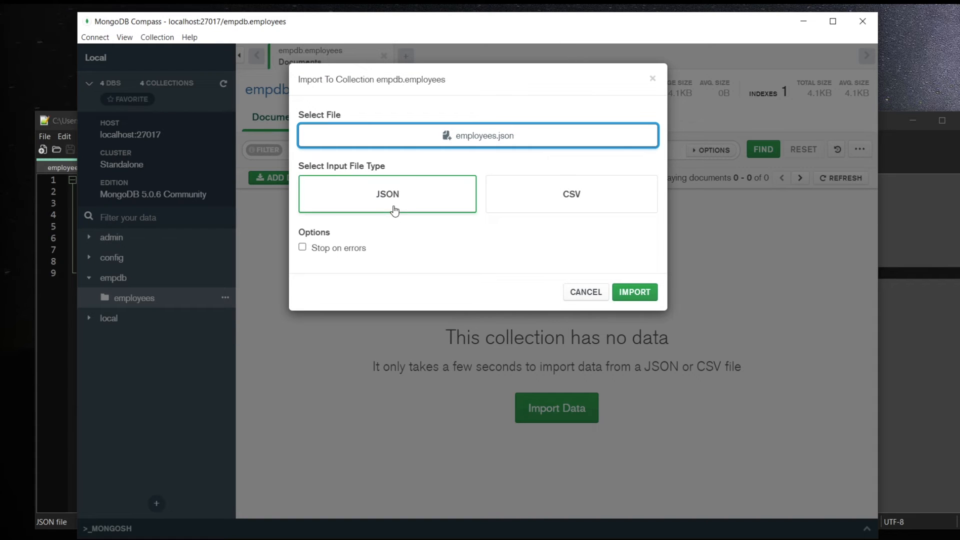
pyautogui.click(633, 293)
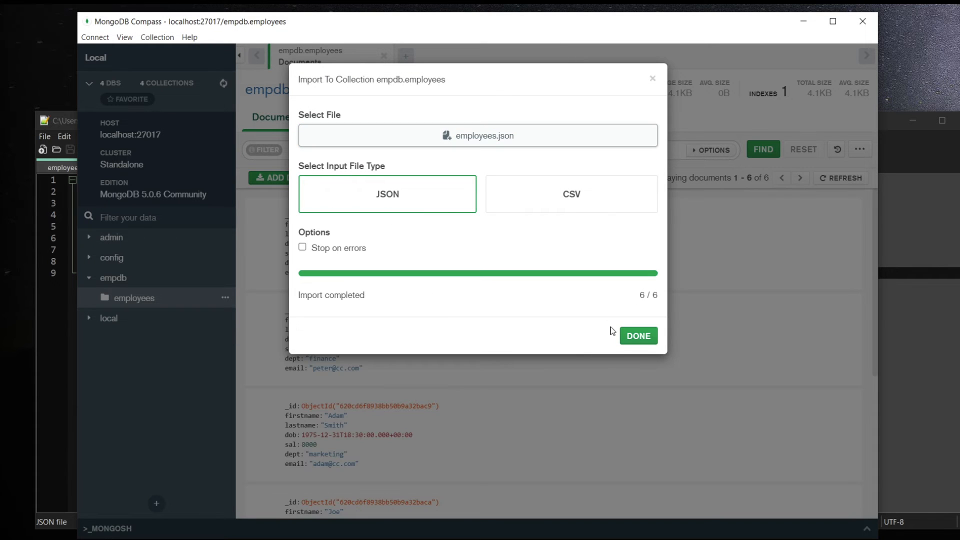
pyautogui.click(637, 338)
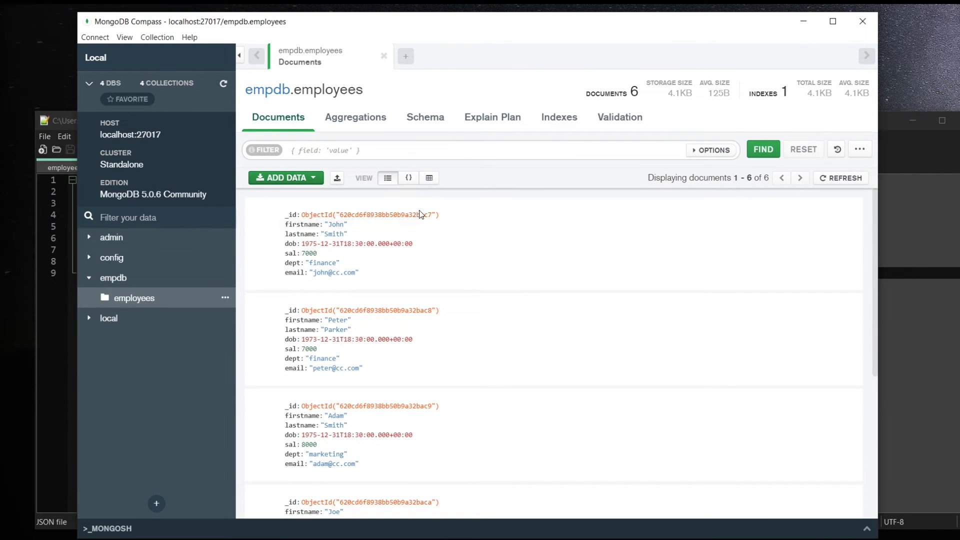
# Step: Maximize the window and view the employees documents in JSON and list form, finishing in the table view
pyautogui.click(832, 23)
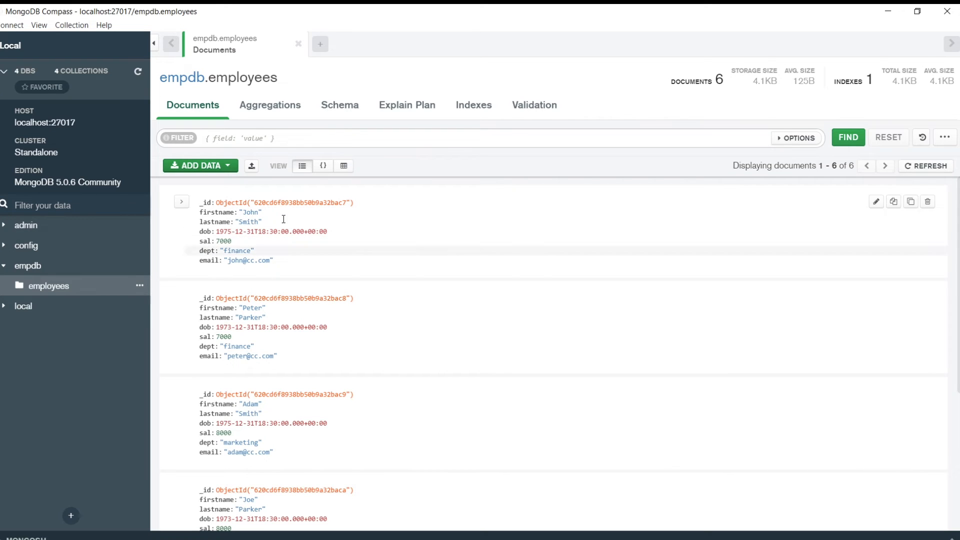
pyautogui.click(324, 167)
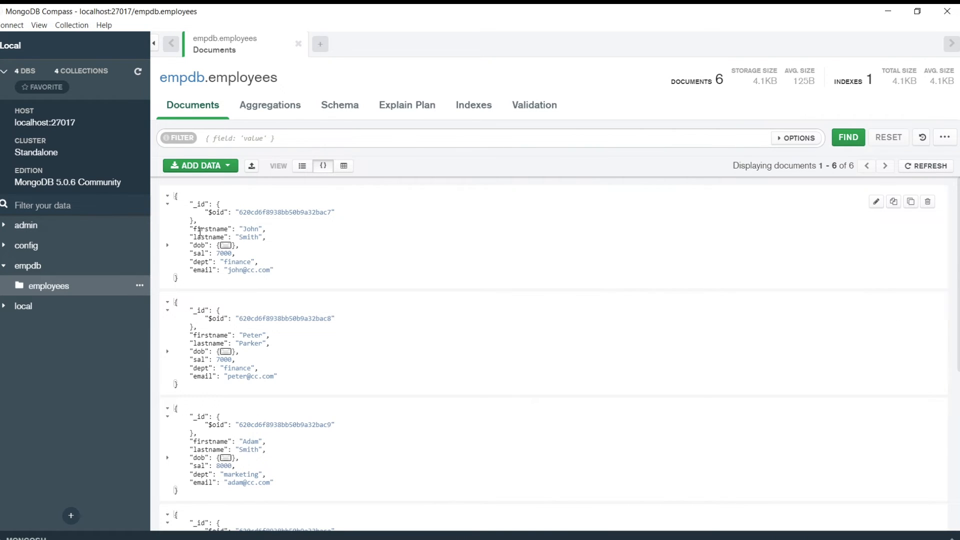
pyautogui.click(304, 168)
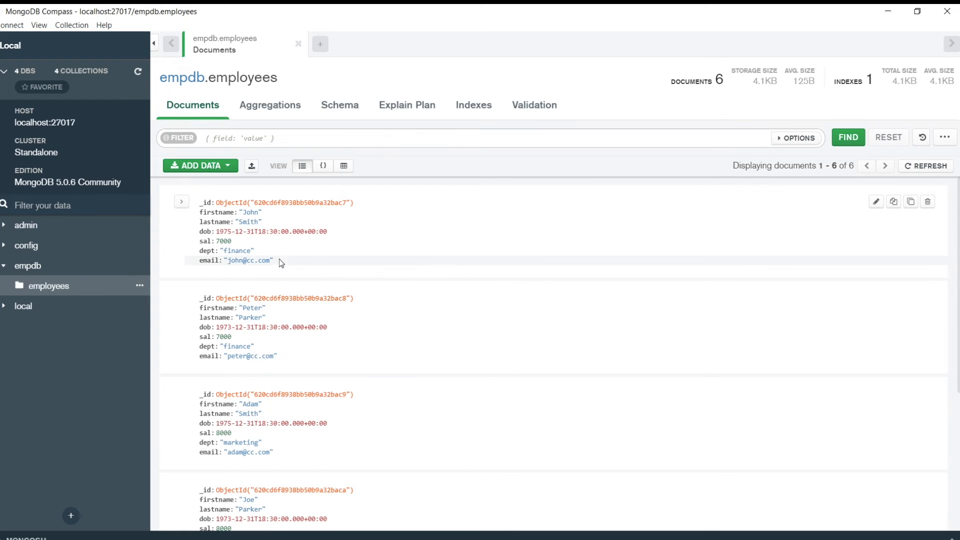
pyautogui.click(323, 166)
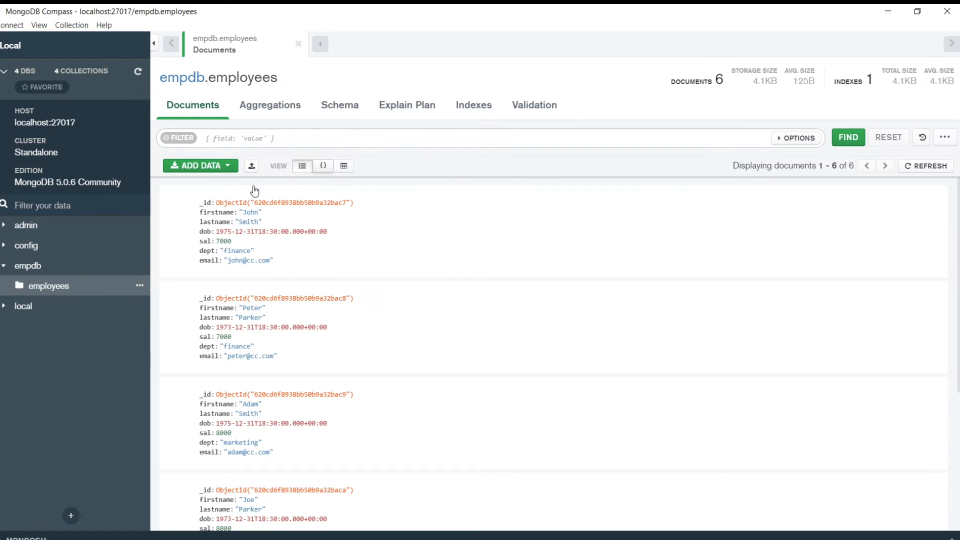
pyautogui.click(344, 165)
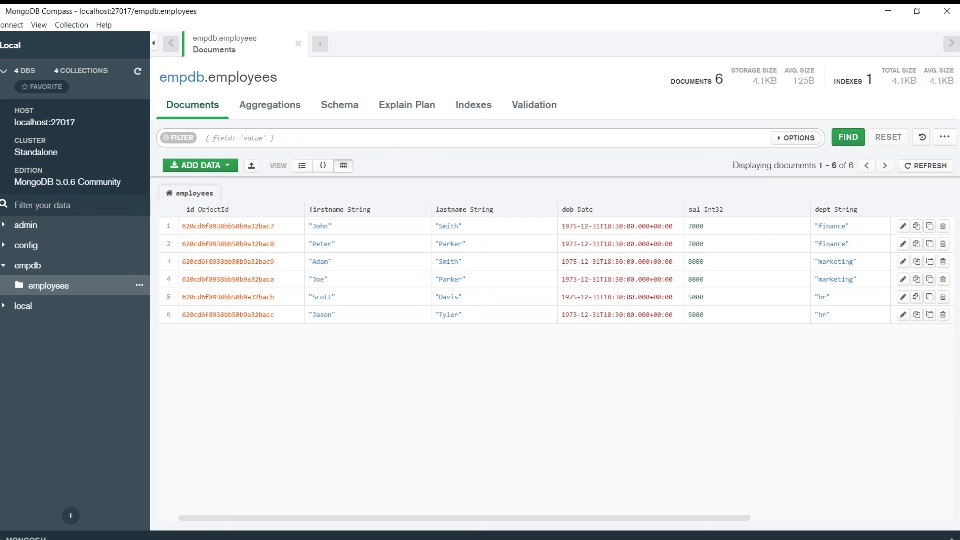
# Step: Switch to Excel, examine the columns and records of employees_part2.csv, and move its window out of the way
pyautogui.hotkey('alt', 'Tab')
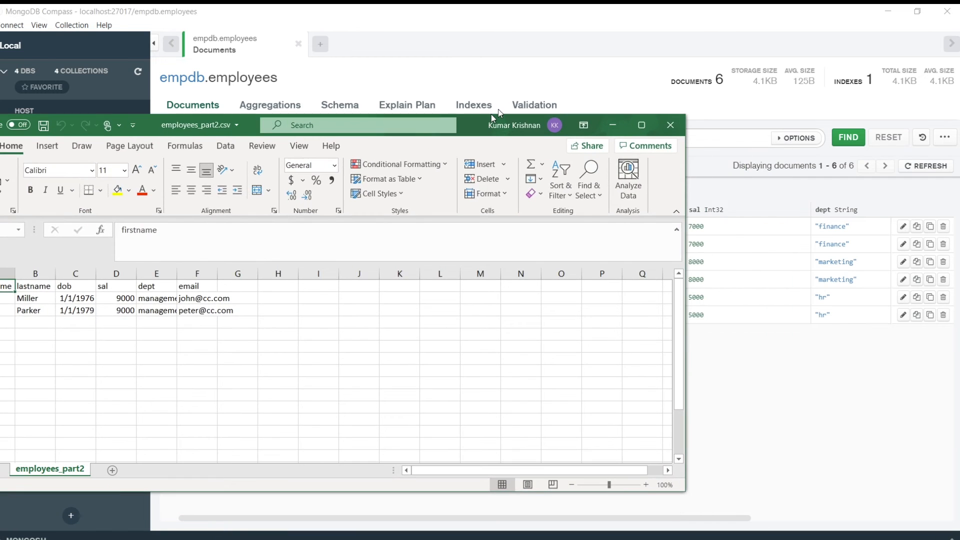
pyautogui.moveTo(491, 114); pyautogui.dragTo(619, 94)
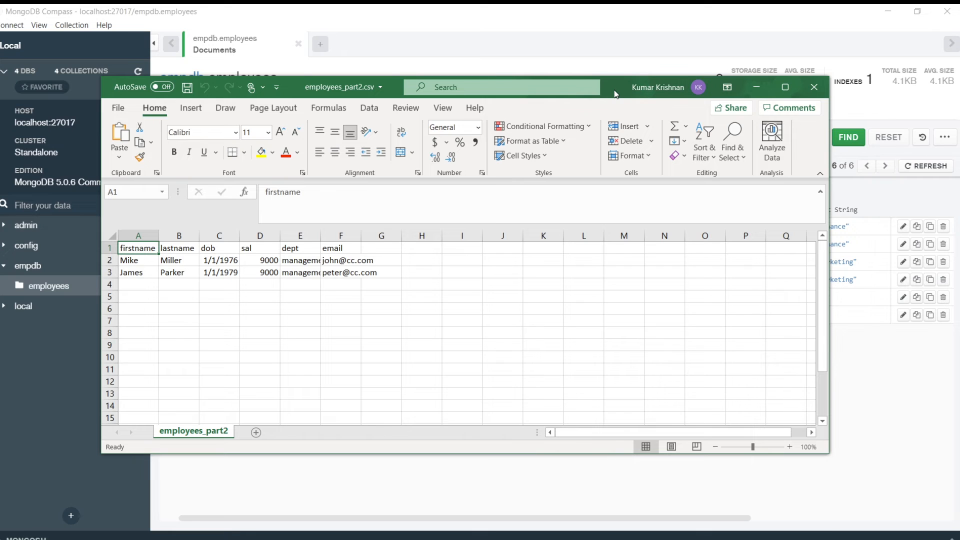
pyautogui.moveTo(615, 91); pyautogui.dragTo(959, 270)
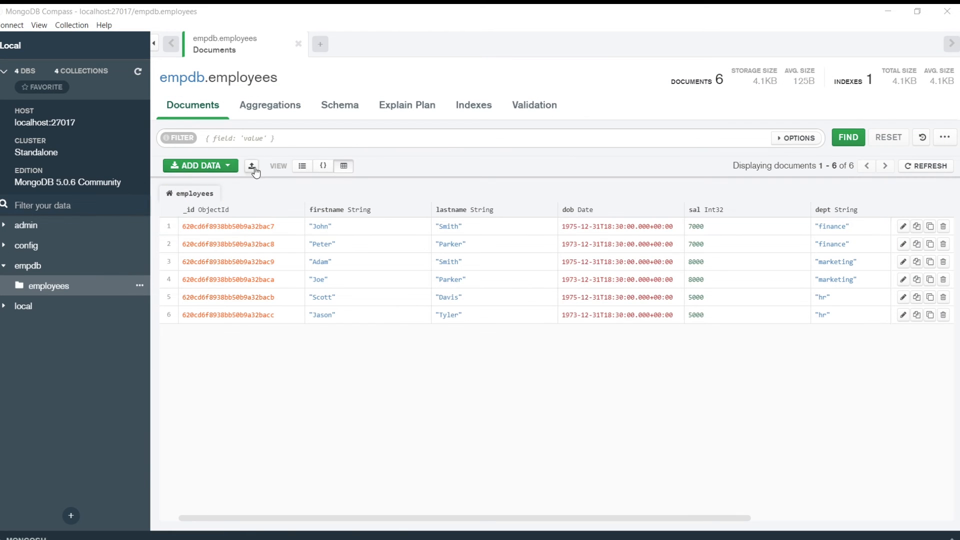
# Step: In MongoDB Compass, set up a CSV import into the employees collection with employees_part2.csv from the installs folder
pyautogui.click(215, 170)
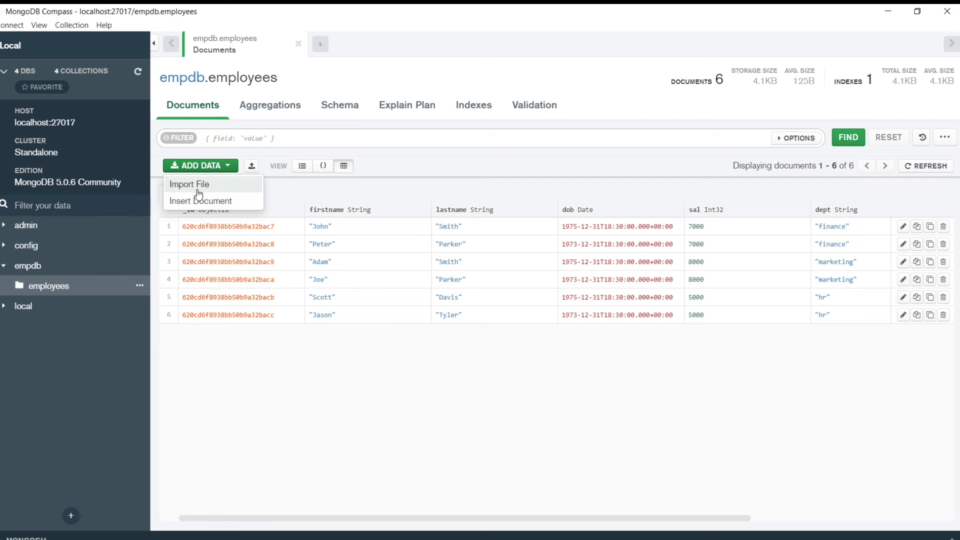
pyautogui.click(198, 185)
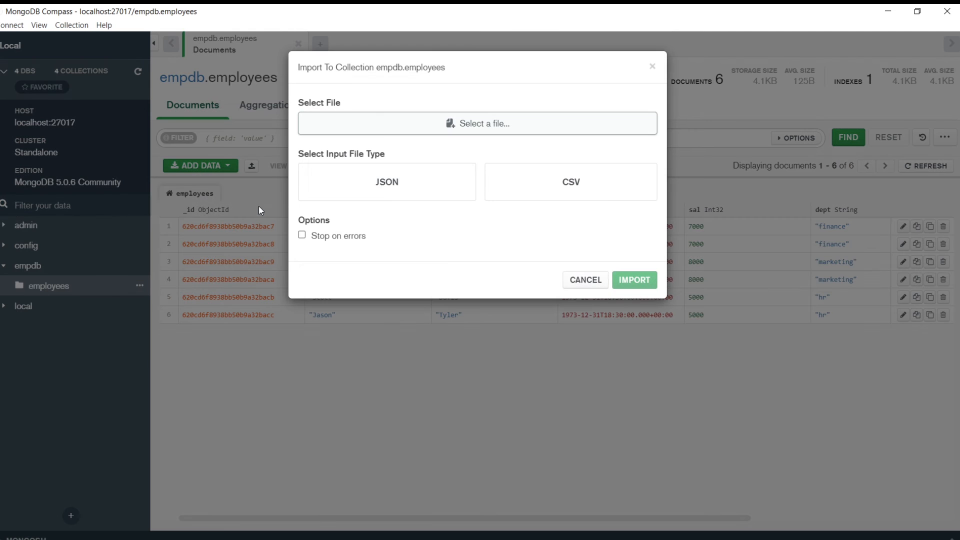
pyautogui.click(554, 183)
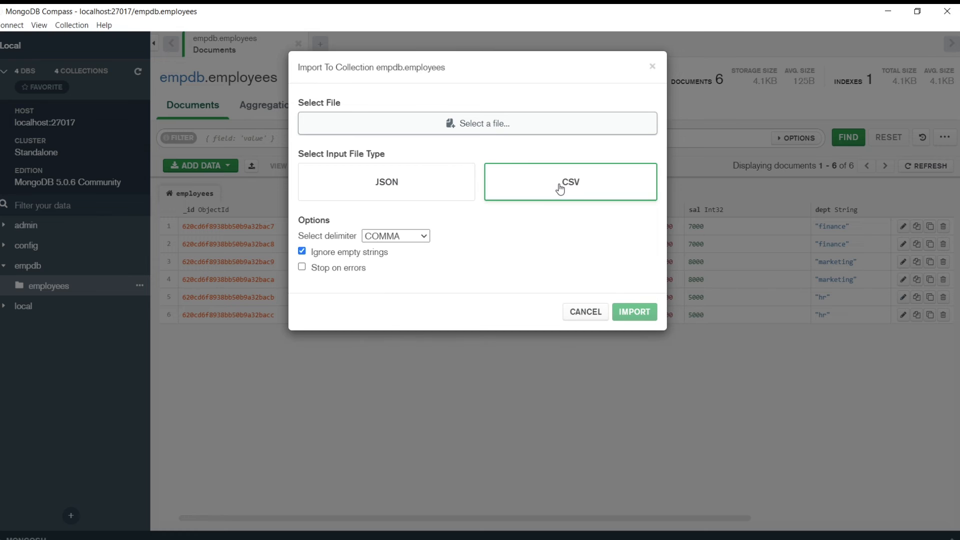
pyautogui.click(493, 126)
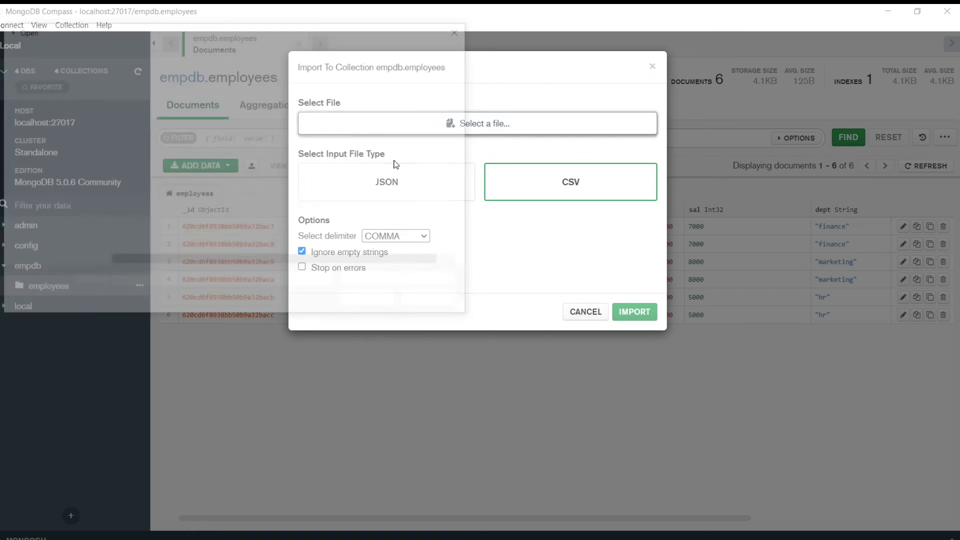
pyautogui.click(150, 138)
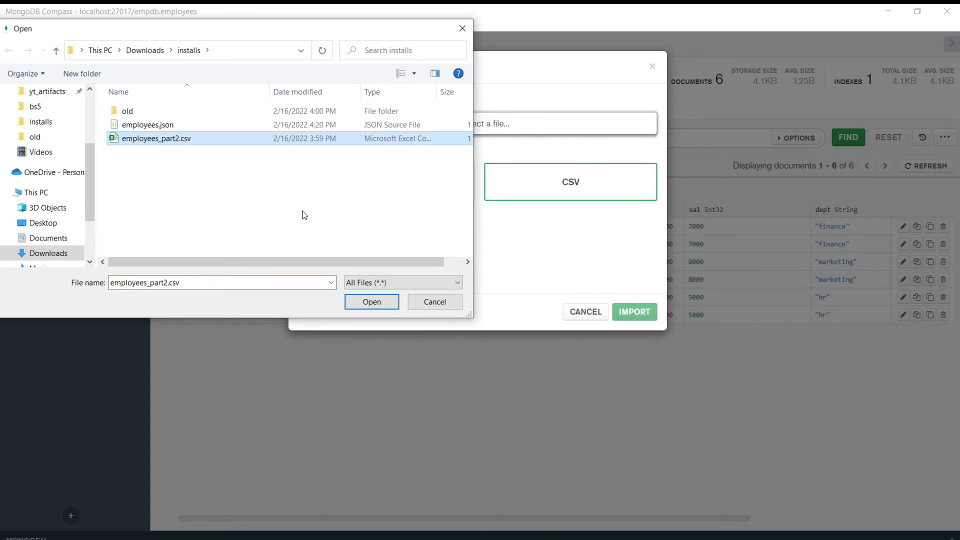
pyautogui.click(371, 302)
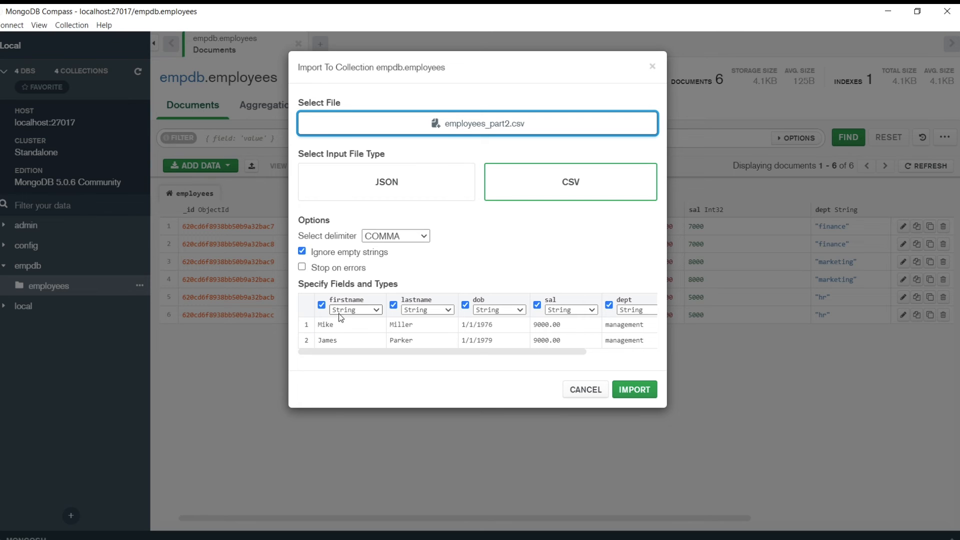
# Step: Set the dob field type to Date and sal to Number, import the CSV records, and reload the collection's documents
pyautogui.click(521, 310)
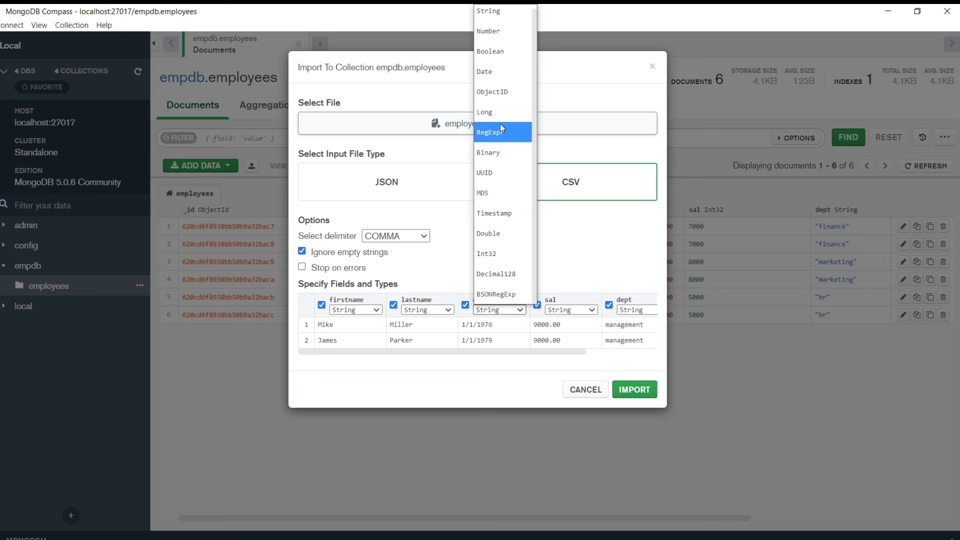
pyautogui.click(499, 73)
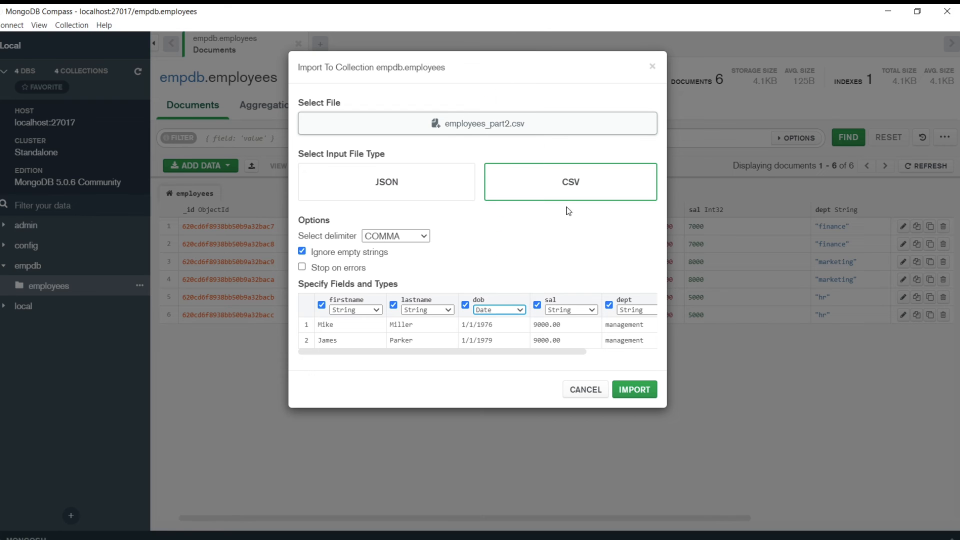
pyautogui.click(580, 311)
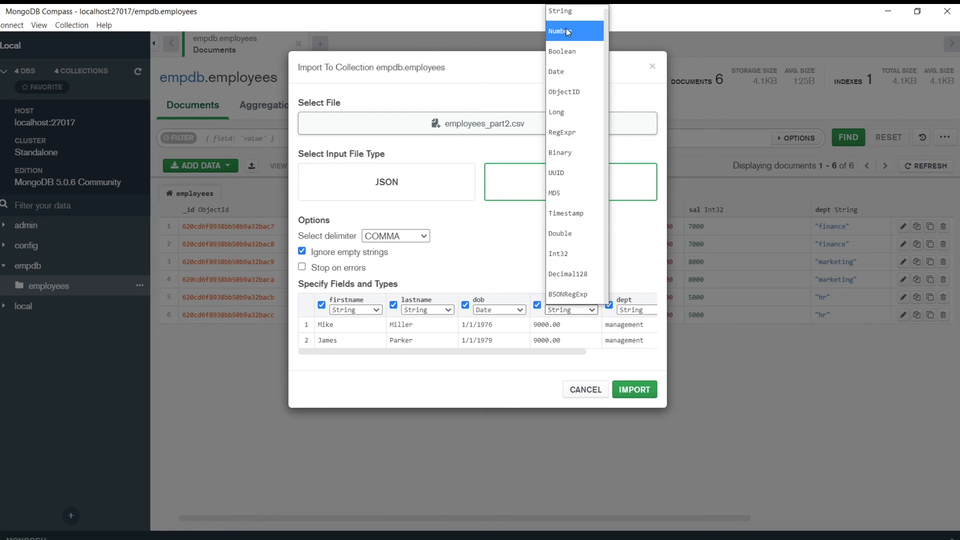
pyautogui.click(568, 32)
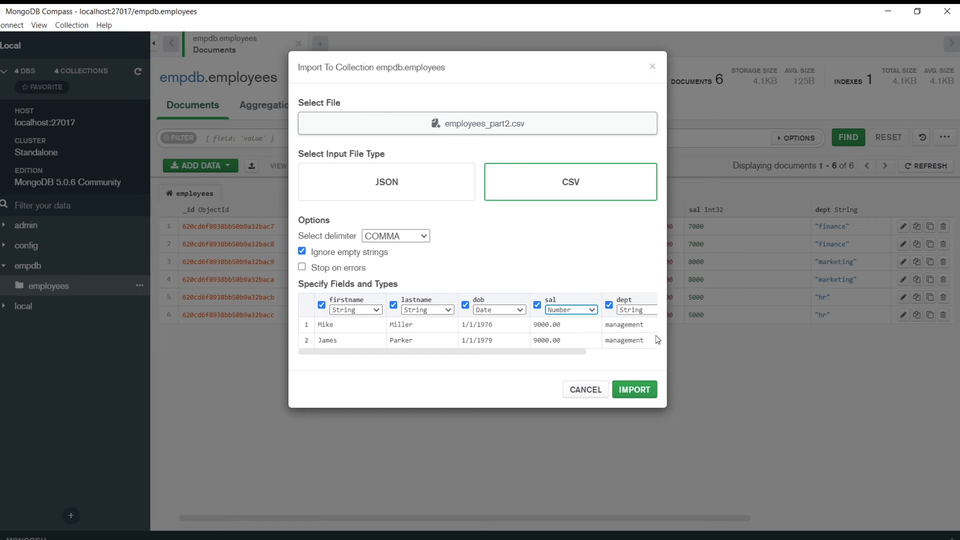
pyautogui.moveTo(568, 354); pyautogui.dragTo(446, 364)
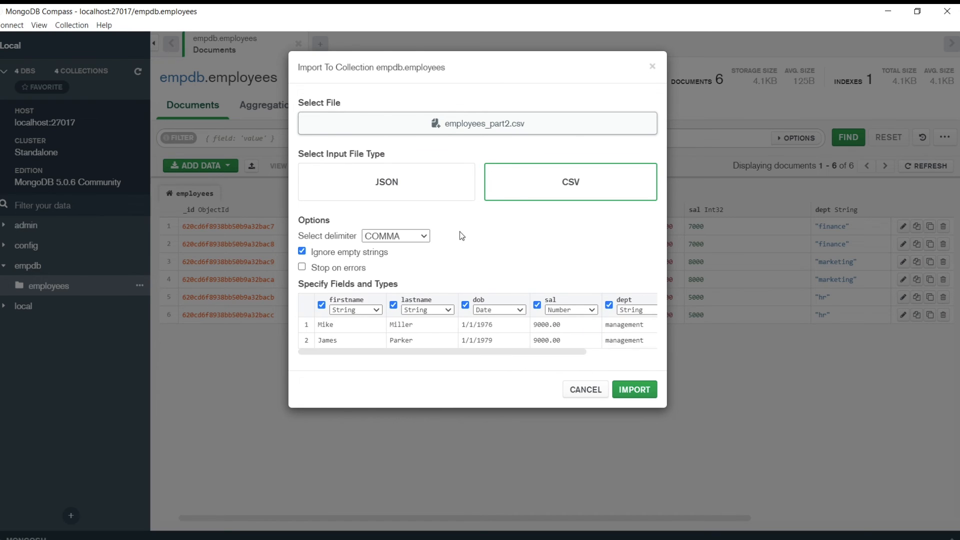
pyautogui.click(634, 391)
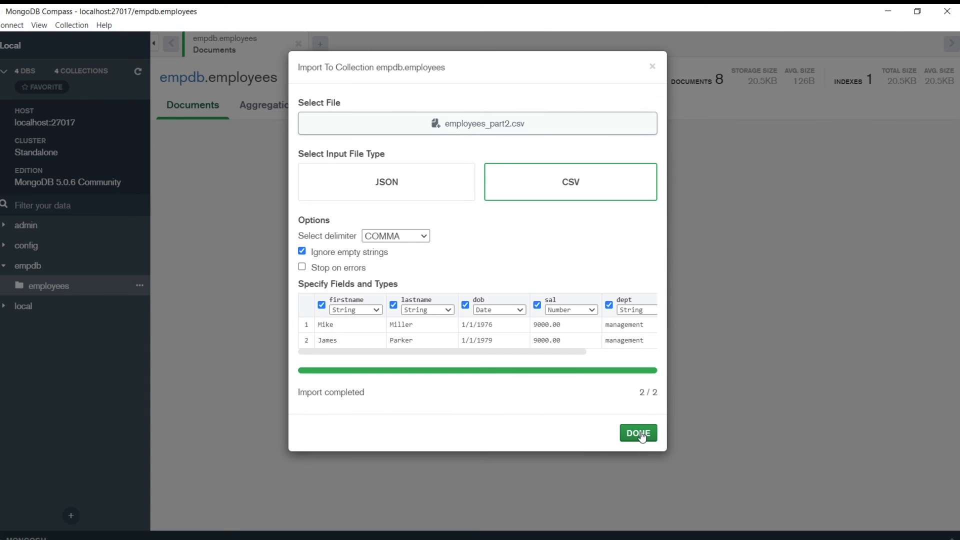
pyautogui.click(640, 435)
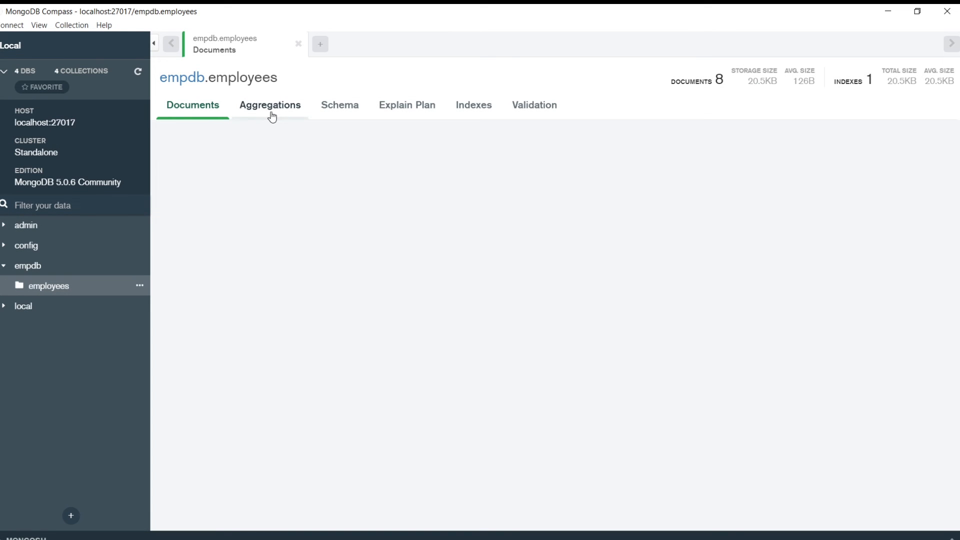
pyautogui.click(249, 117)
pyautogui.click(195, 117)
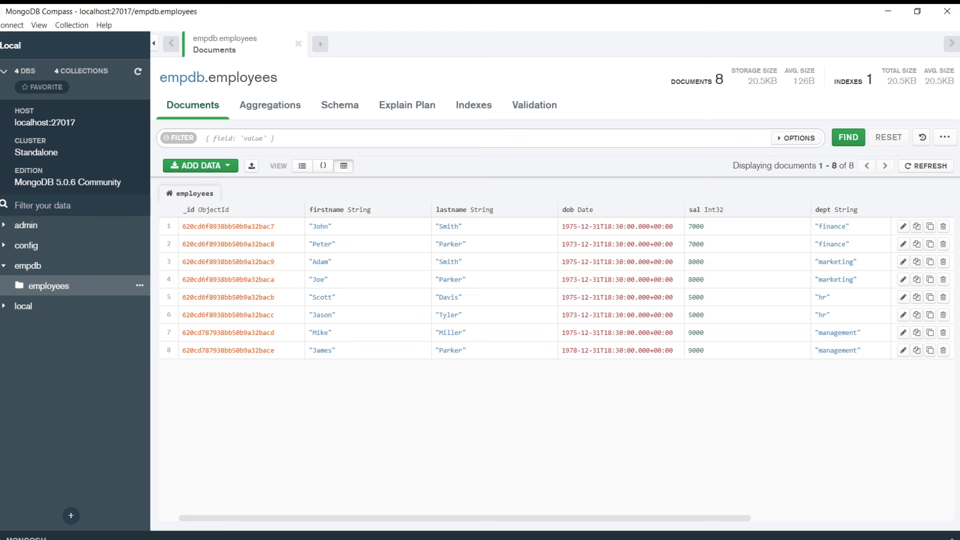
# Step: Filter the employees documents with a query matching the firstname field to the first listed employee's capitalized first name
pyautogui.hotkey('alt', 'Tab')
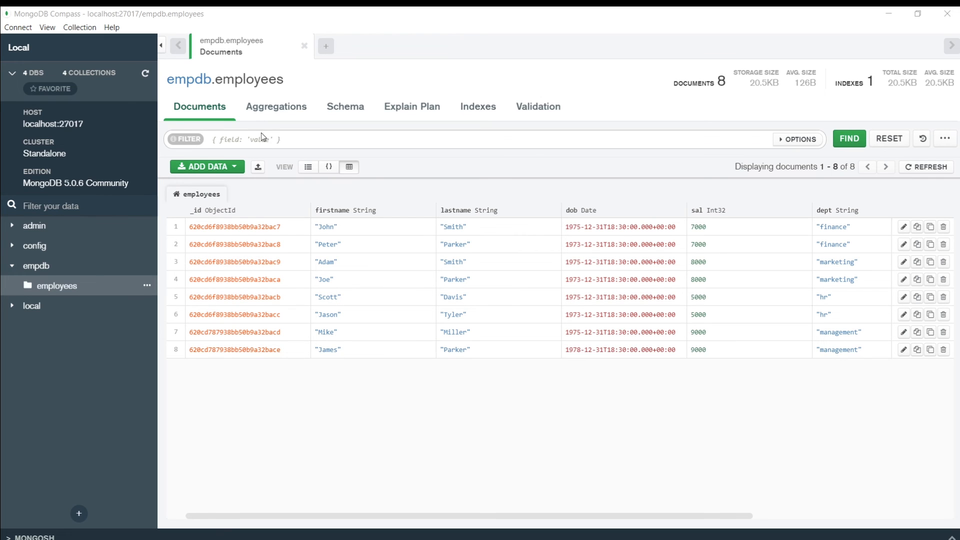
pyautogui.click(261, 137)
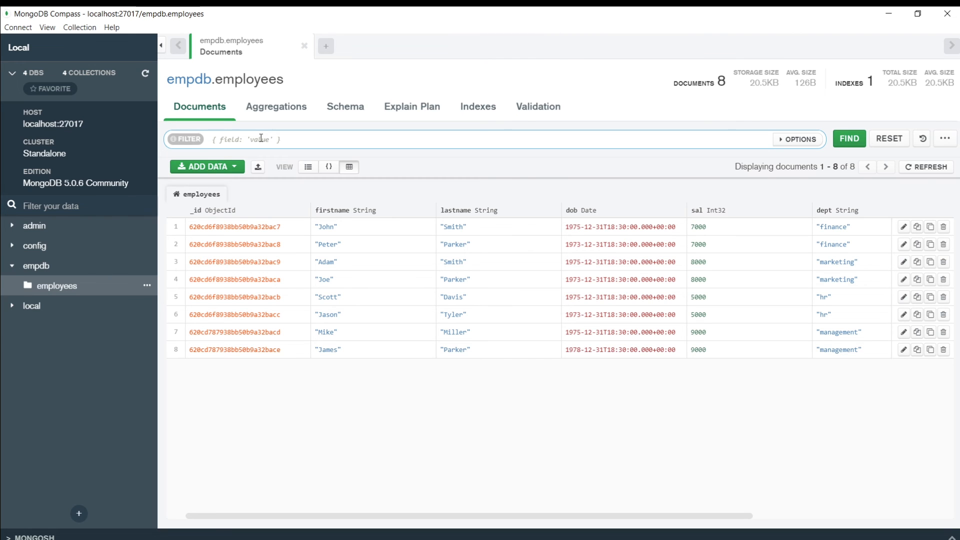
pyautogui.write('{')
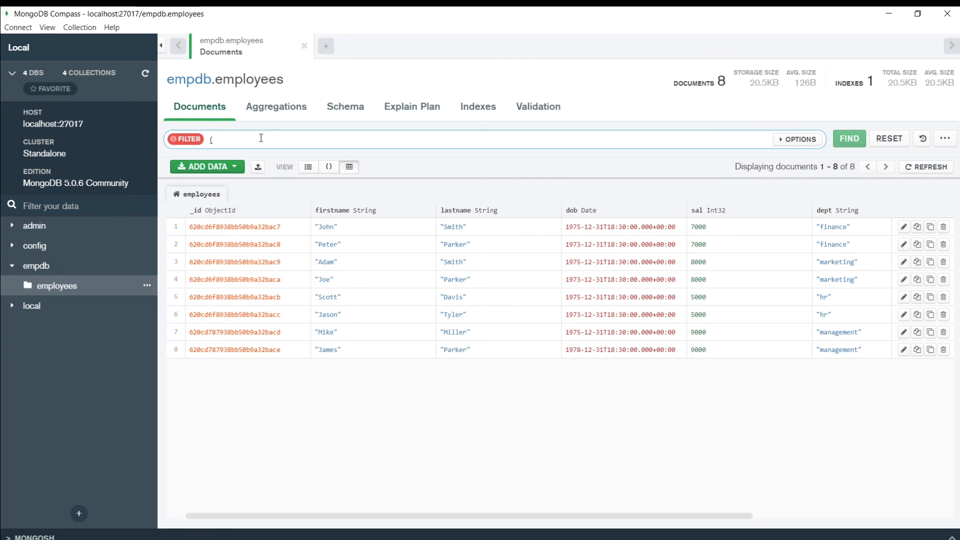
pyautogui.write('}')
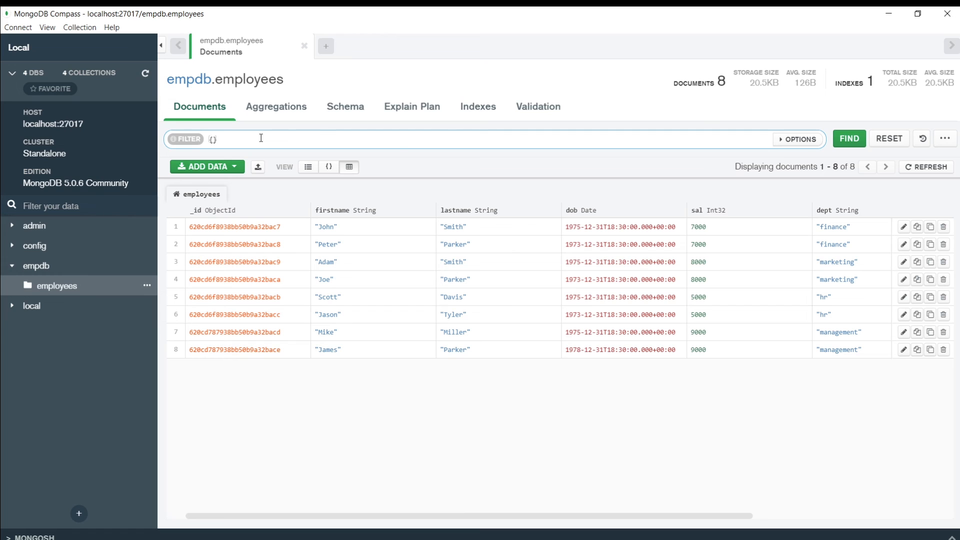
pyautogui.write('fi')
pyautogui.press('Return')
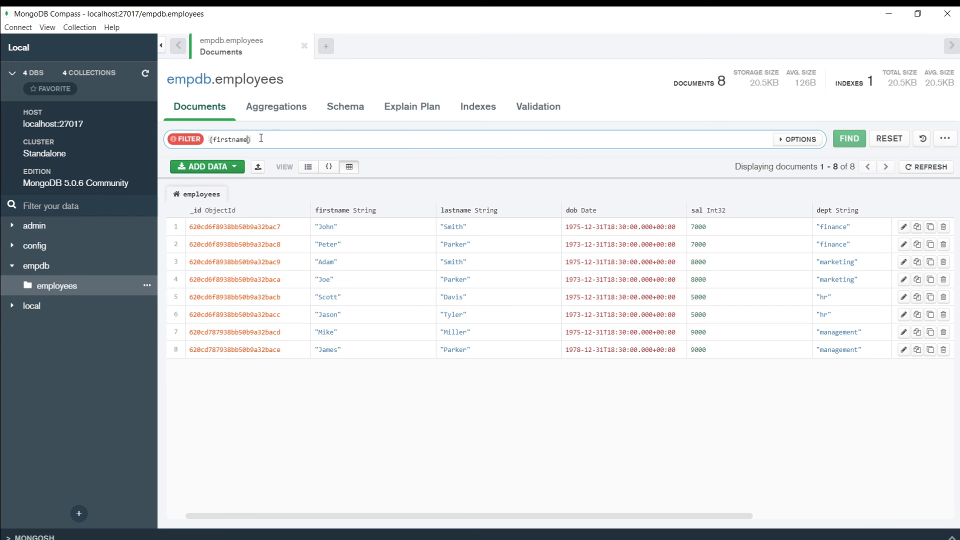
pyautogui.write(':"jo')
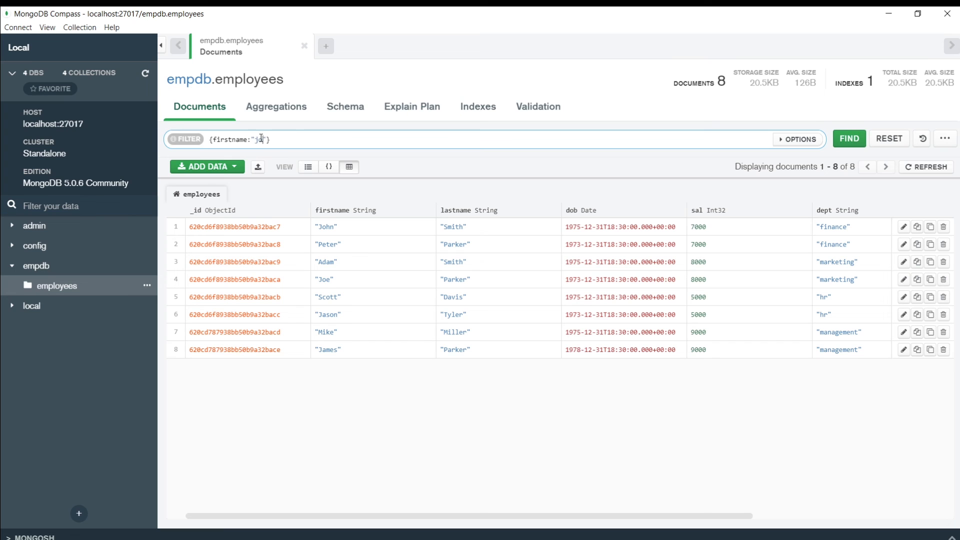
pyautogui.press('BackSpace')
pyautogui.press('BackSpace')
pyautogui.write('John')
pyautogui.press('End')
pyautogui.press('Return')
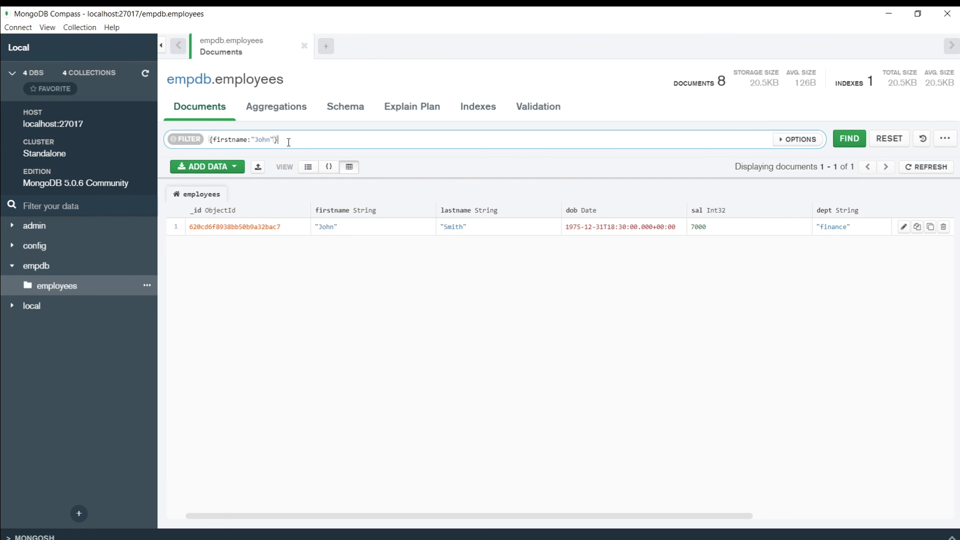
# Step: Replace the firstname condition in the filter with dept:"marketing" and run the query on the employees documents
pyautogui.click(217, 137)
pyautogui.press('Left')
pyautogui.hotkey('shift', 'Right')
pyautogui.hotkey('shift', 'Right')
pyautogui.hotkey('shift', 'Right')
pyautogui.hotkey('shift', 'Right')
pyautogui.hotkey('shift', 'Right')
pyautogui.hotkey('shift', 'Right')
pyautogui.hotkey('shift', 'Right')
pyautogui.hotkey('shift', 'Right')
pyautogui.hotkey('shift', 'Right')
pyautogui.hotkey('shift', 'Right')
pyautogui.hotkey('shift', 'Right')
pyautogui.hotkey('shift', 'Right')
pyautogui.hotkey('shift', 'Right')
pyautogui.hotkey('shift', 'Right')
pyautogui.hotkey('shift', 'Right')
pyautogui.hotkey('shift', 'Right')
pyautogui.press('BackSpace')
pyautogui.write('de')
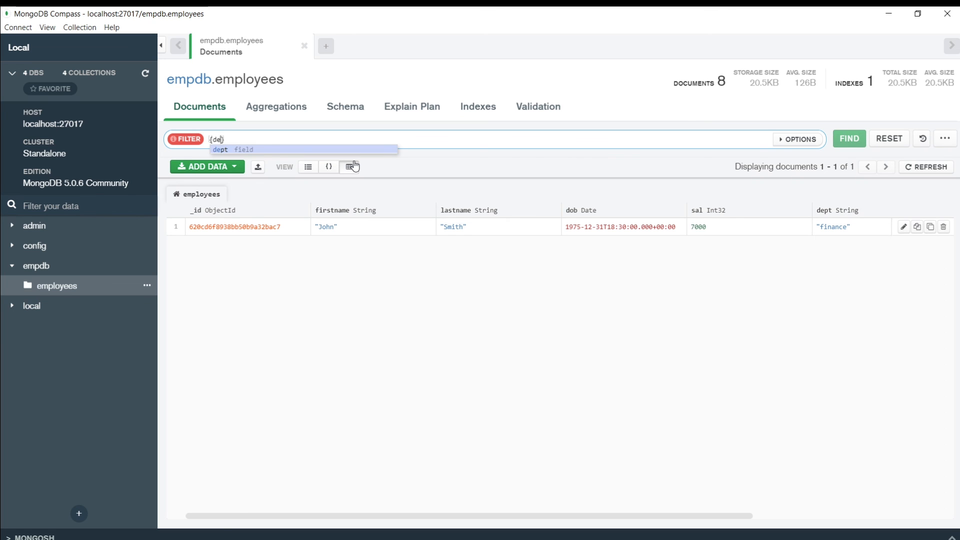
pyautogui.write('pt')
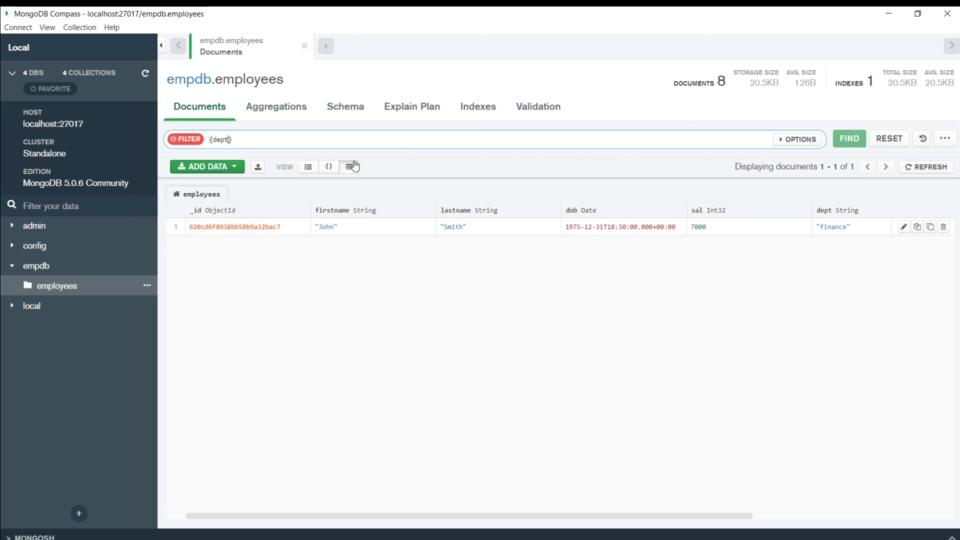
pyautogui.press('BackSpace')
pyautogui.press('BackSpace')
pyautogui.press('BackSpace')
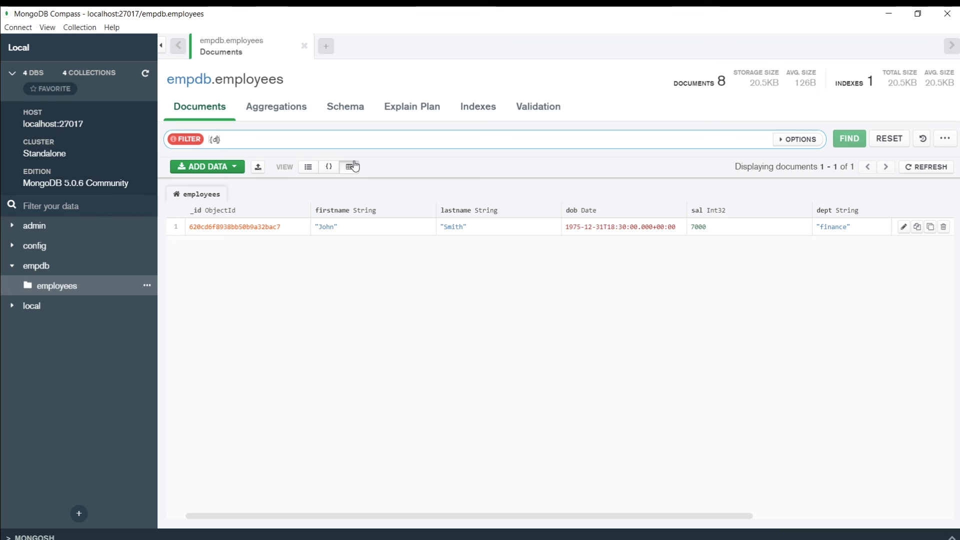
pyautogui.write('ept')
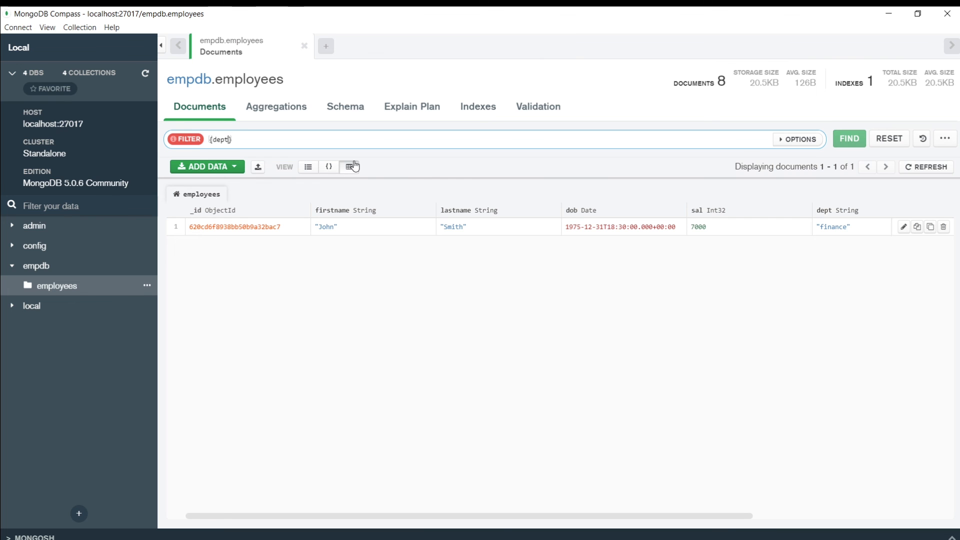
pyautogui.write(':')
pyautogui.write("'")
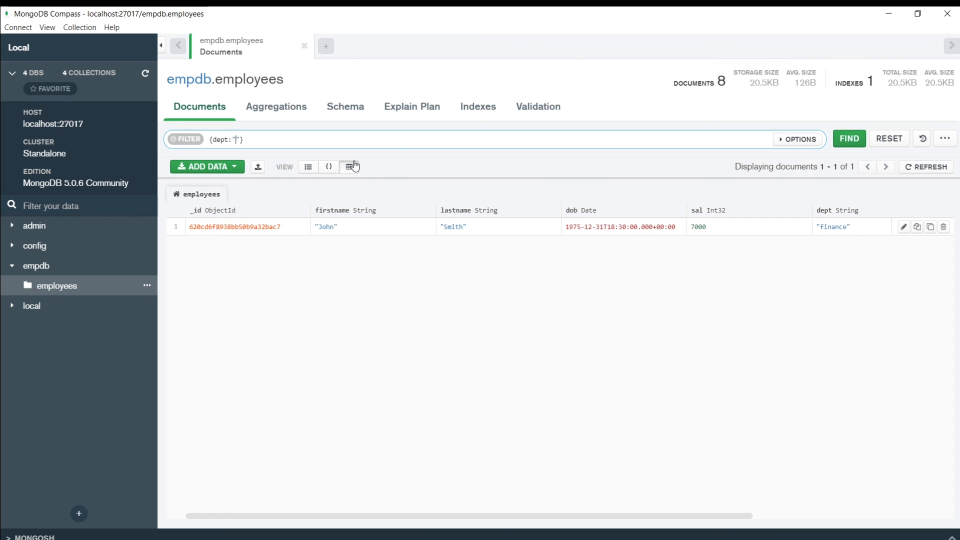
pyautogui.write('marketing')
pyautogui.press('End')
pyautogui.press('Return')
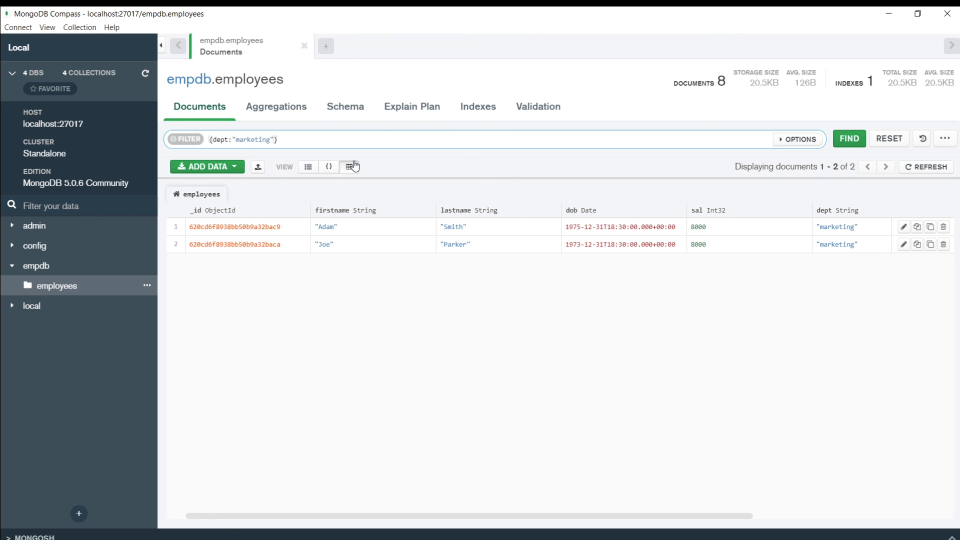
# Step: Replace the dept condition with sal:5000 and run the filter to find employees earning exactly that salary
pyautogui.click(217, 140)
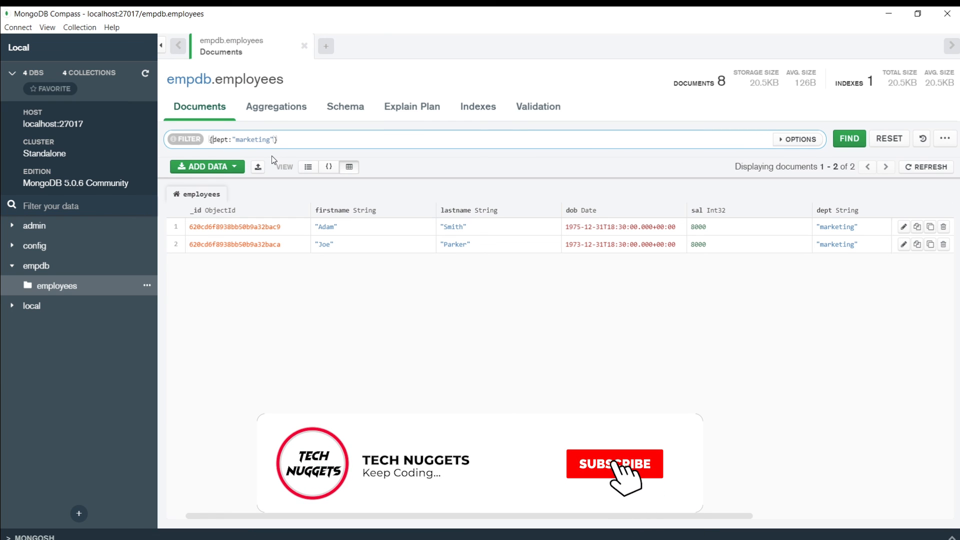
pyautogui.hotkey('shift', 'End')
pyautogui.hotkey('shift', 'Left')
pyautogui.press('BackSpace')
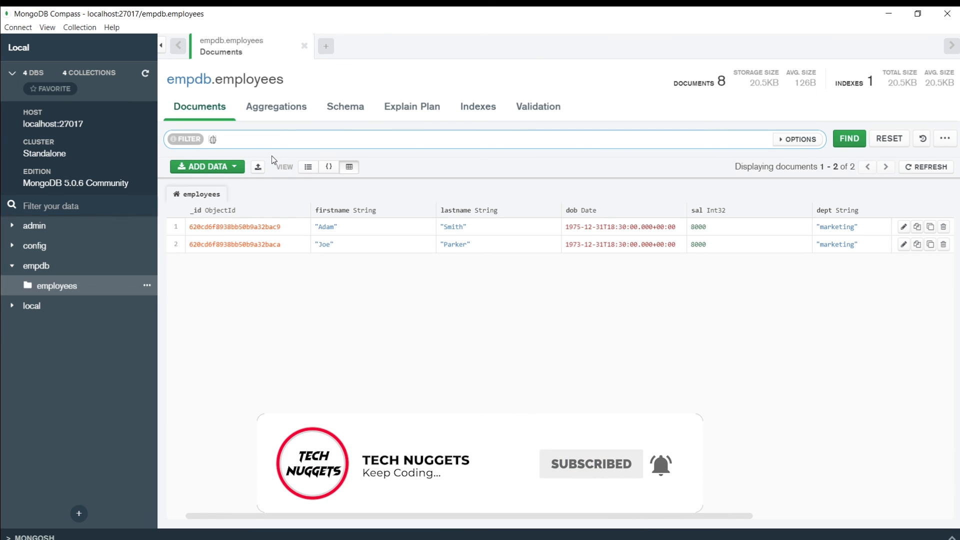
pyautogui.write('sal:')
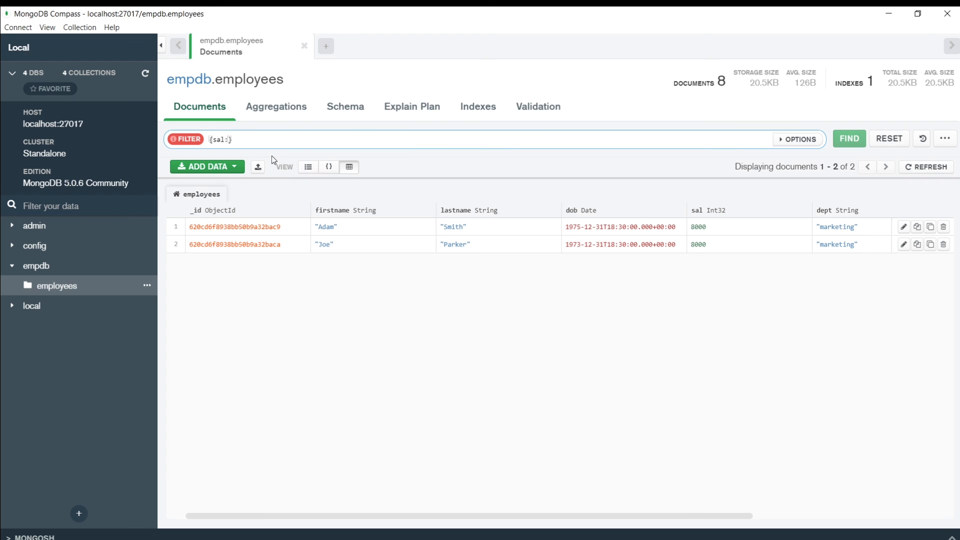
pyautogui.write('5000')
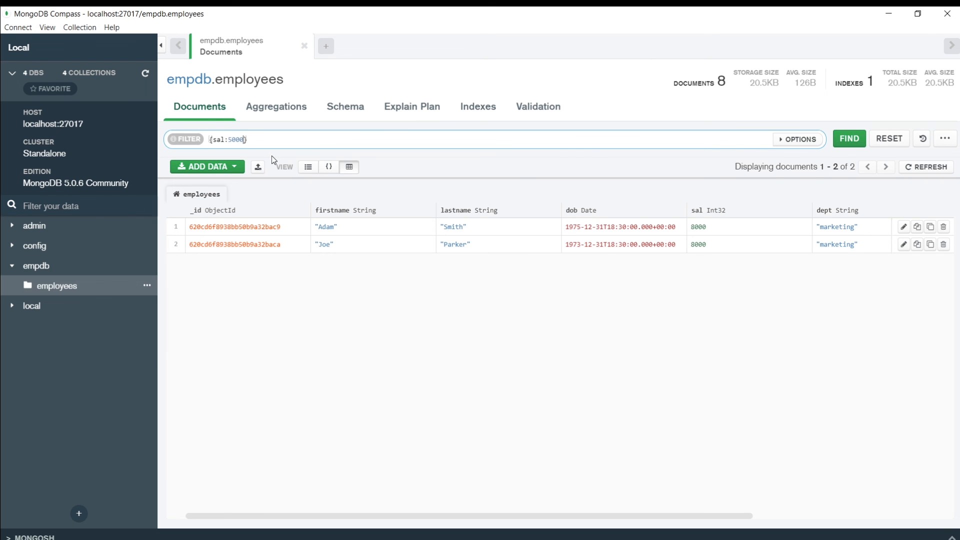
pyautogui.press('Return')
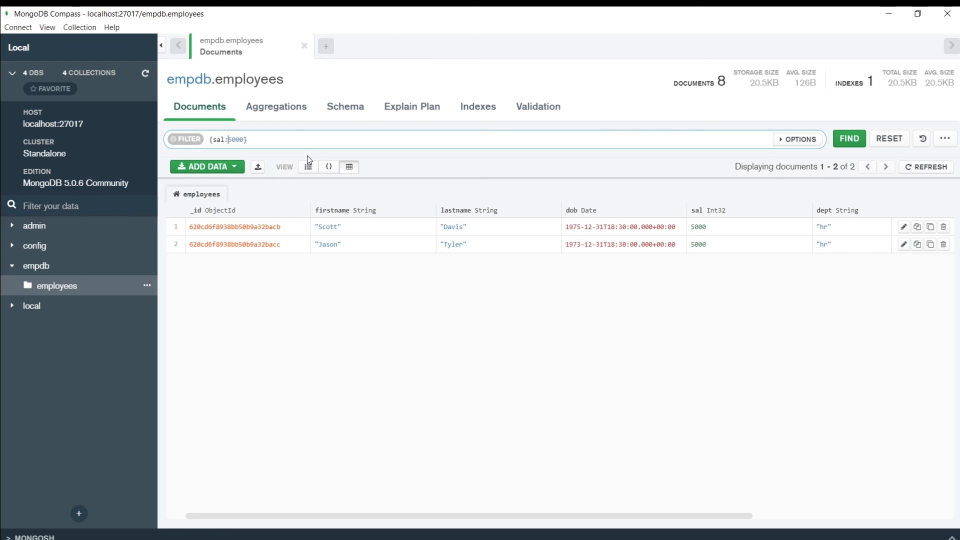
# Step: Change the salary filter to {sal:{$gt:7000}} and run it to find employees earning more than 7000
pyautogui.hotkey('shift', 'Right')
pyautogui.hotkey('shift', 'Right')
pyautogui.hotkey('shift', 'Right')
pyautogui.hotkey('shift', 'Right')
pyautogui.press('BackSpace')
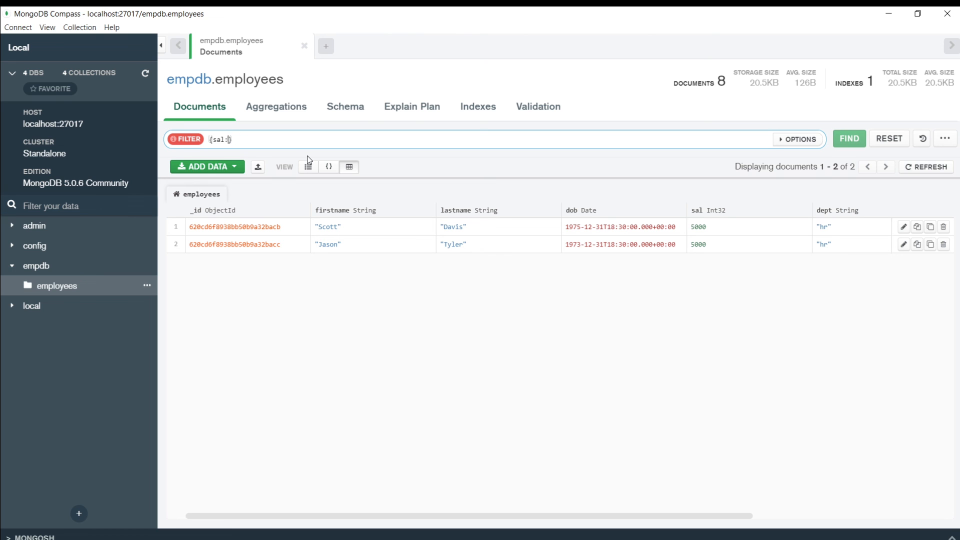
pyautogui.write('{')
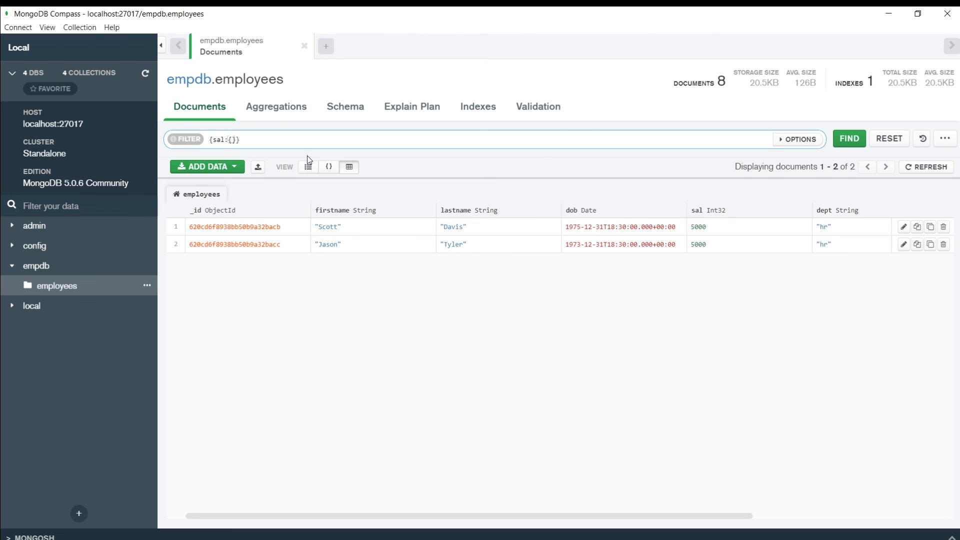
pyautogui.write('$')
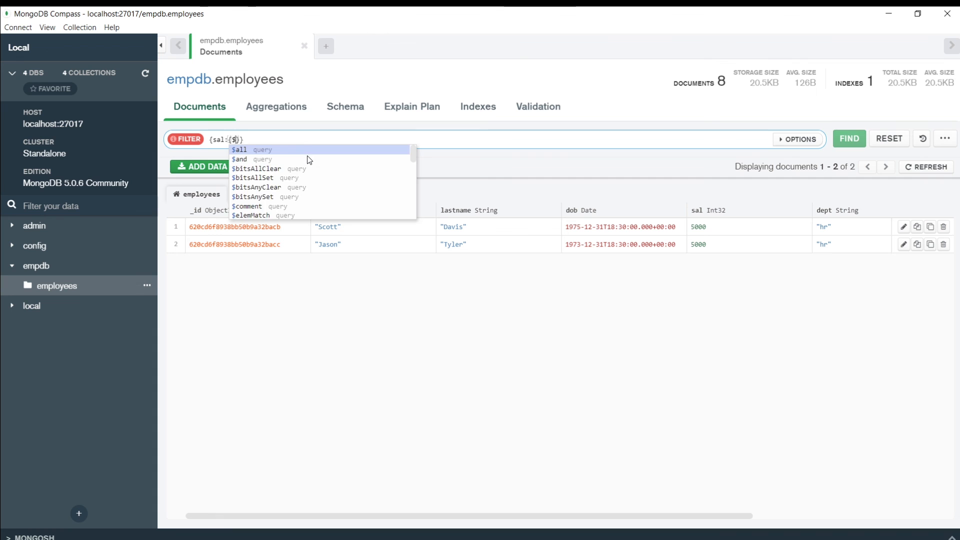
pyautogui.write('gt')
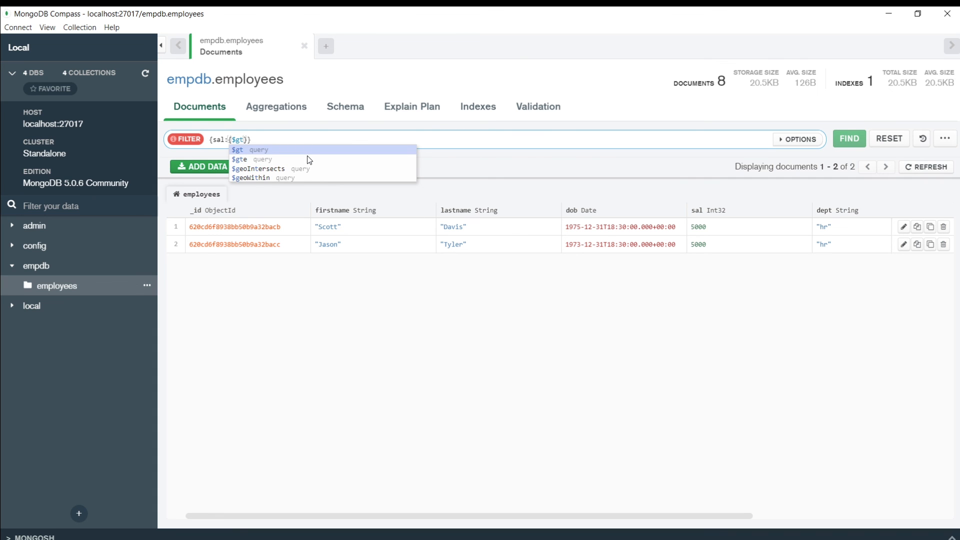
pyautogui.write(':7')
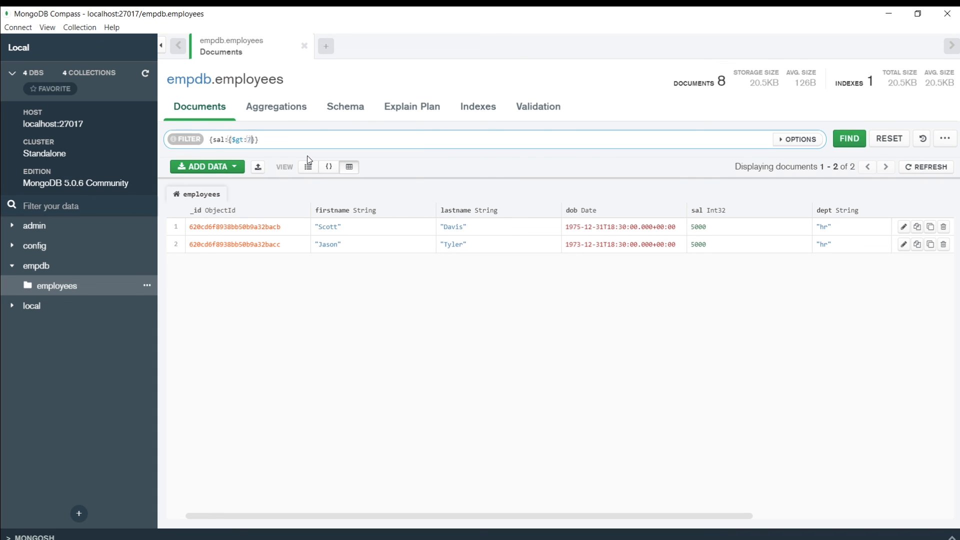
pyautogui.write('000')
pyautogui.press('End')
pyautogui.press('Return')
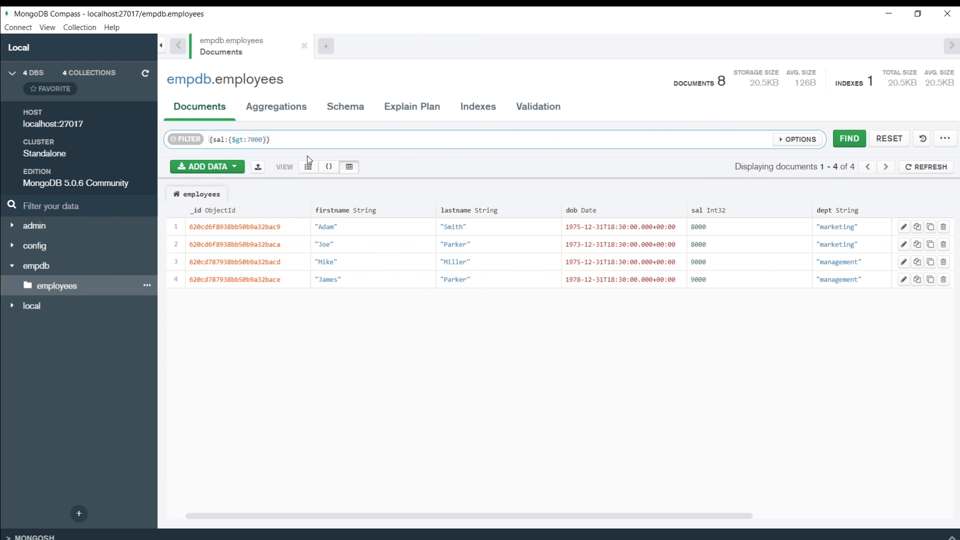